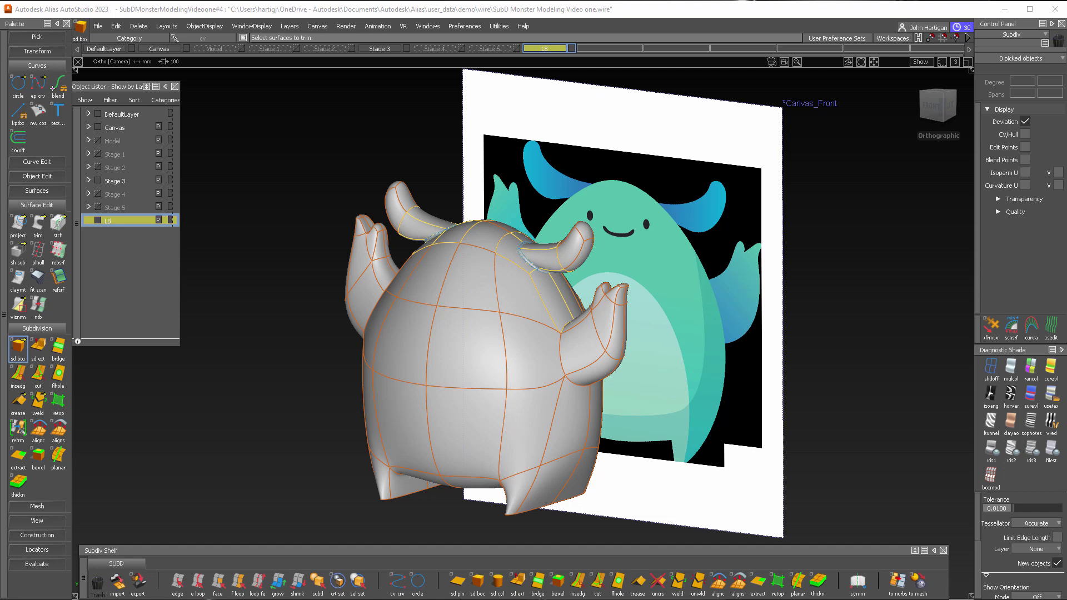
# Step: Show the model from the front and hide the body, Subdiv#21, in the Stage 3 layer to reveal the canvas image
pyautogui.click(933, 110)
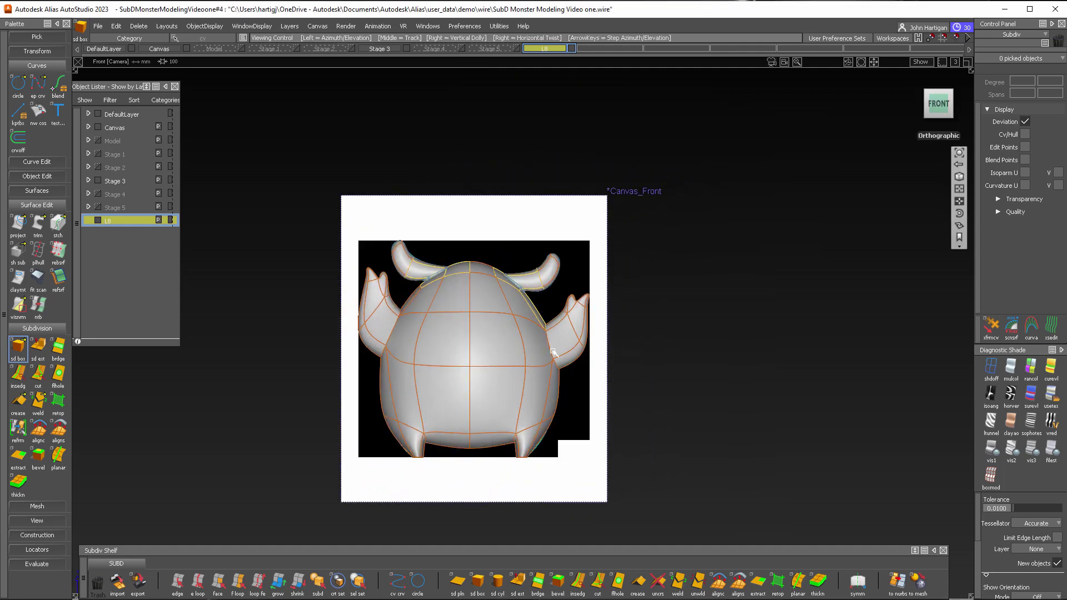
pyautogui.scroll(5, 577, 238)
pyautogui.keyDown('alt'); pyautogui.keyDown('shift'); pyautogui.moveTo(578, 239); pyautogui.dragTo(868, 224, button='middle'); pyautogui.keyUp('shift'); pyautogui.keyUp('alt')
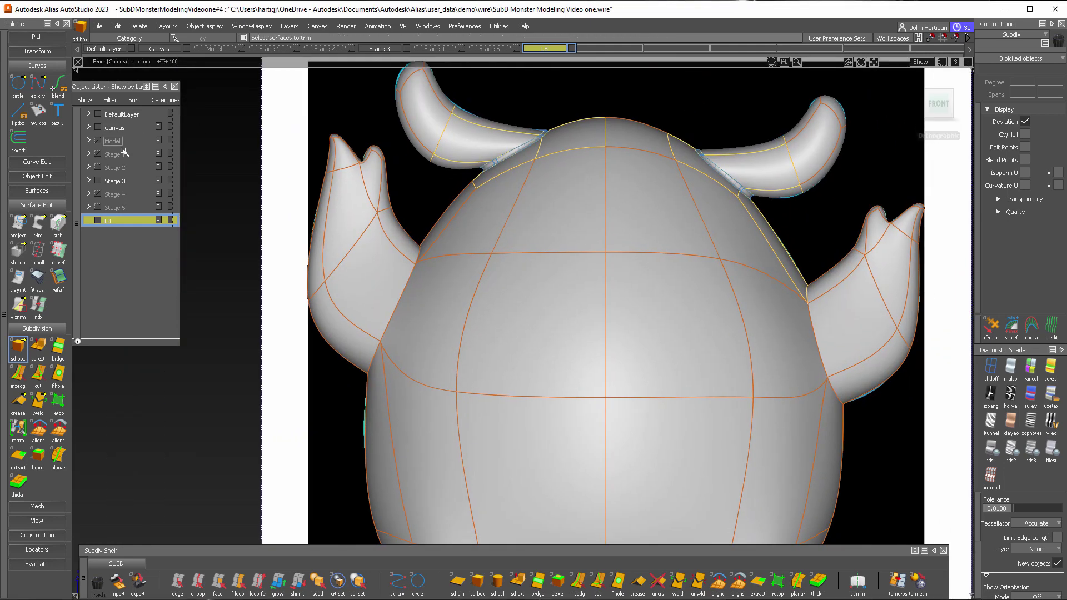
pyautogui.click(89, 180)
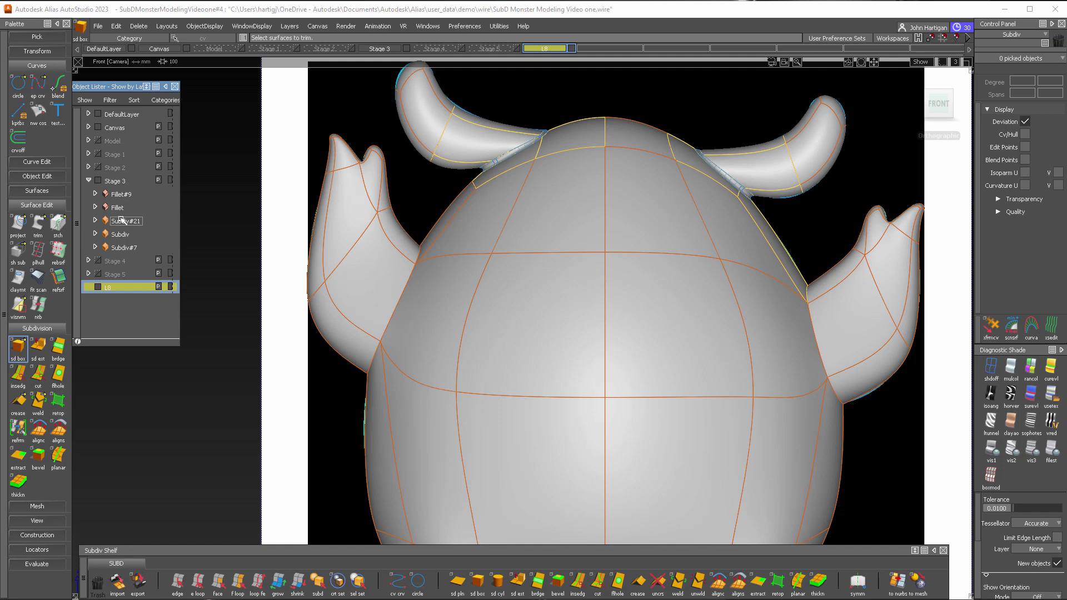
pyautogui.rightClick(121, 220)
pyautogui.click(131, 233)
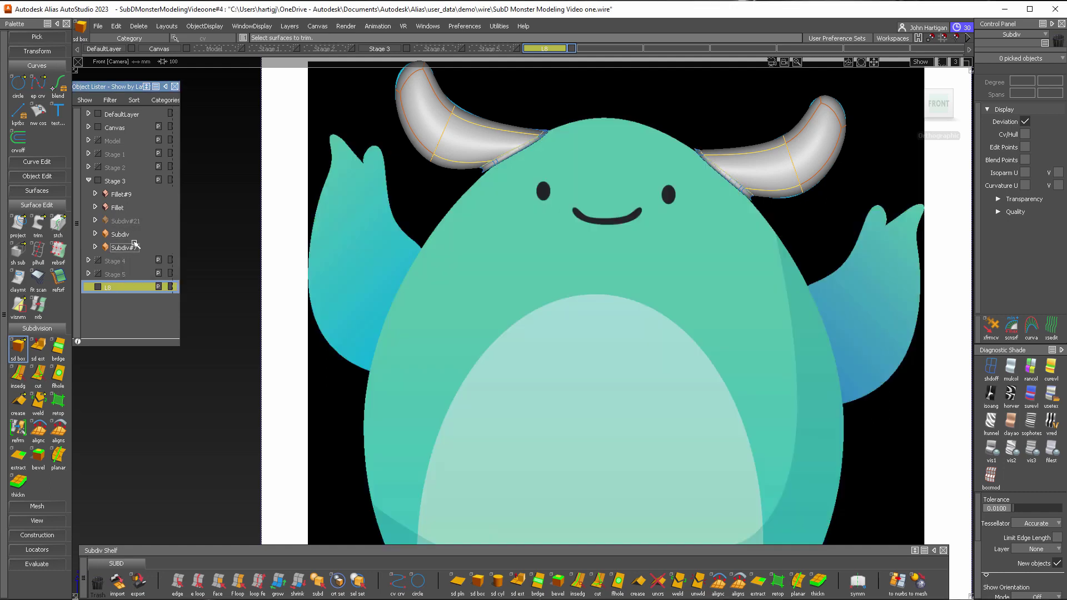
# Step: Place a subdiv box with 1 span in each direction on the sketch's right-hand eye and scale it down proportionally to eye size
pyautogui.doubleClick(18, 350)
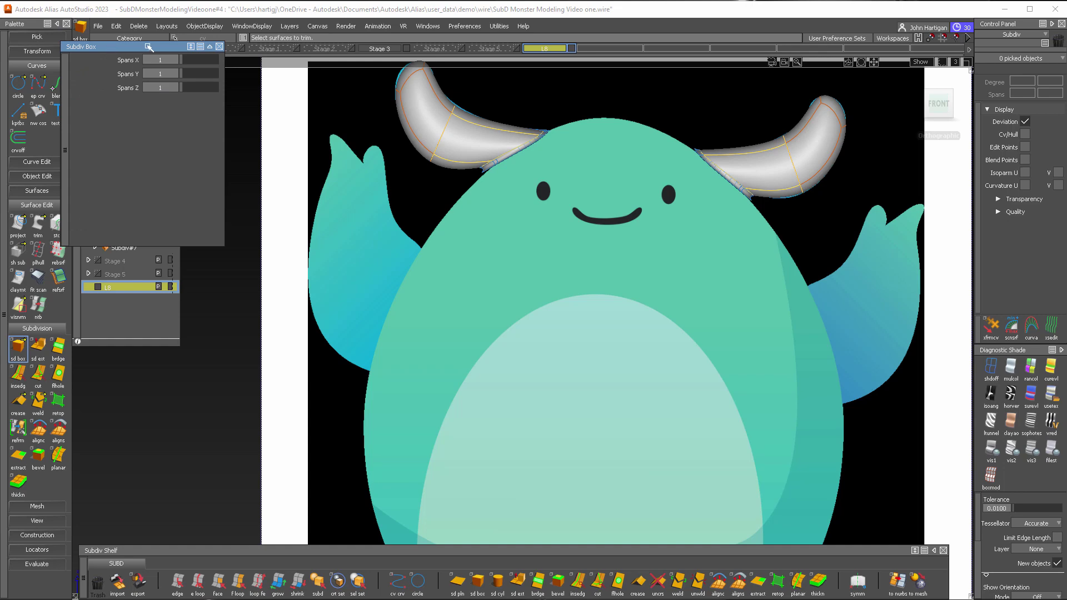
pyautogui.keyDown('alt'); pyautogui.keyDown('shift'); pyautogui.moveTo(789, 276); pyautogui.dragTo(773, 223, button='right'); pyautogui.keyUp('shift'); pyautogui.keyUp('alt')
pyautogui.keyDown('alt'); pyautogui.keyDown('shift'); pyautogui.moveTo(778, 245); pyautogui.dragTo(557, 479, button='middle'); pyautogui.keyUp('shift'); pyautogui.keyUp('alt')
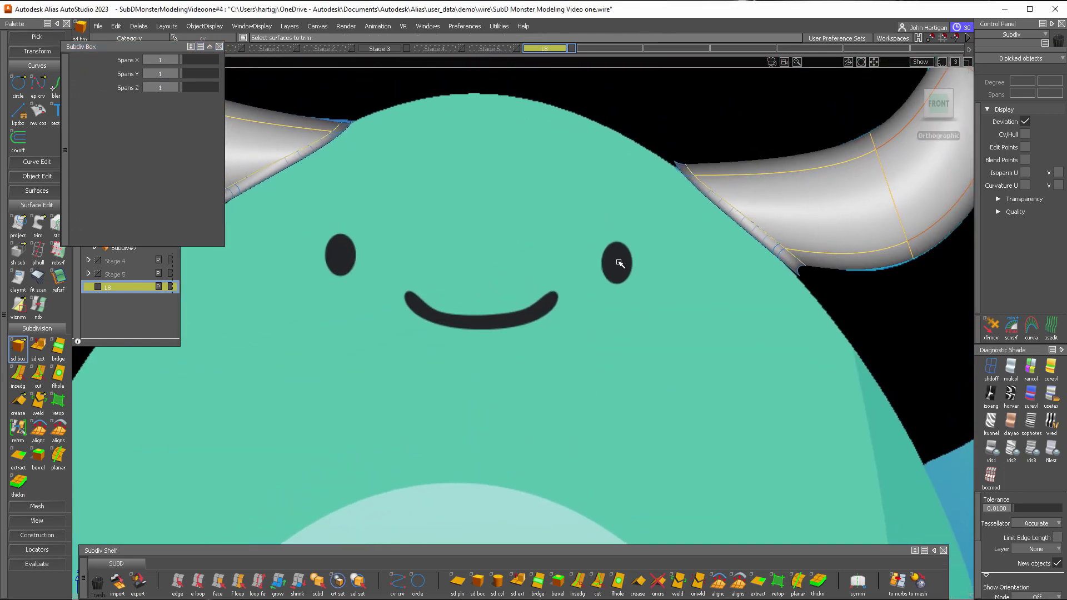
pyautogui.click(619, 262)
pyautogui.click(618, 220)
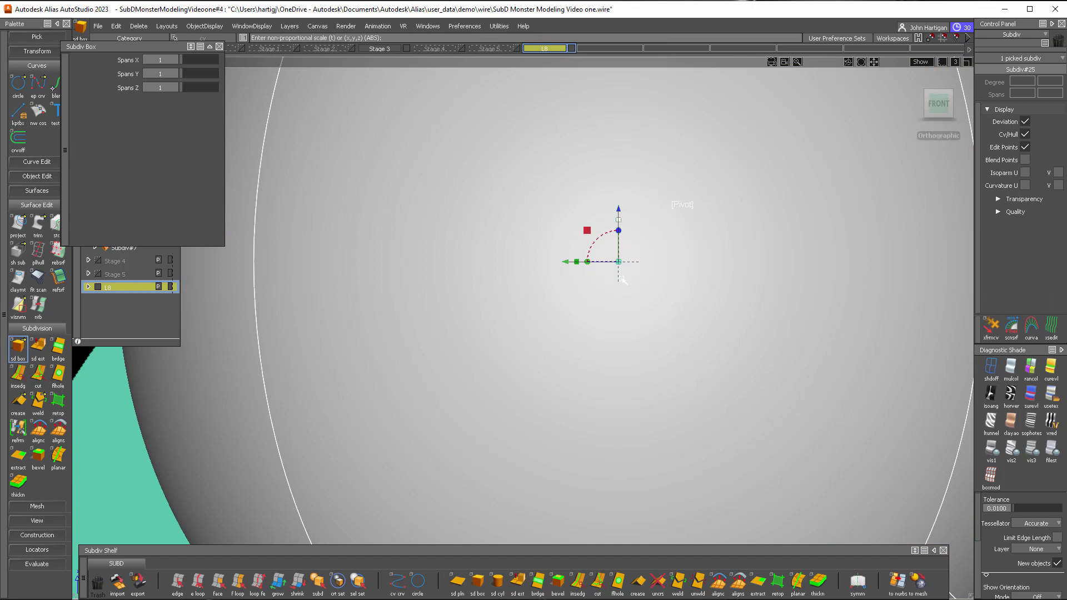
pyautogui.moveTo(619, 262); pyautogui.dragTo(431, 360)
# Step: Stretch the eye box vertically and nudge it sideways to match the oval outline of the right-hand eye
pyautogui.keyDown('alt'); pyautogui.keyDown('shift'); pyautogui.moveTo(670, 302); pyautogui.dragTo(735, 242, button='right'); pyautogui.keyUp('shift'); pyautogui.keyUp('alt')
pyautogui.keyDown('alt'); pyautogui.keyDown('shift'); pyautogui.moveTo(734, 242); pyautogui.dragTo(626, 397, button='middle'); pyautogui.keyUp('shift'); pyautogui.keyUp('alt')
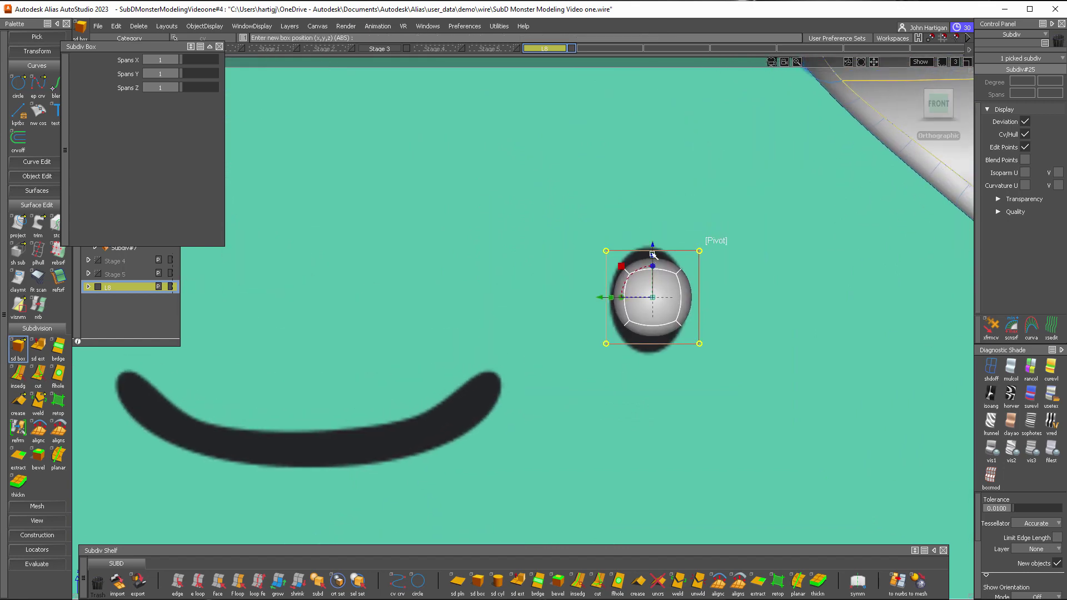
pyautogui.moveTo(653, 254); pyautogui.dragTo(652, 232)
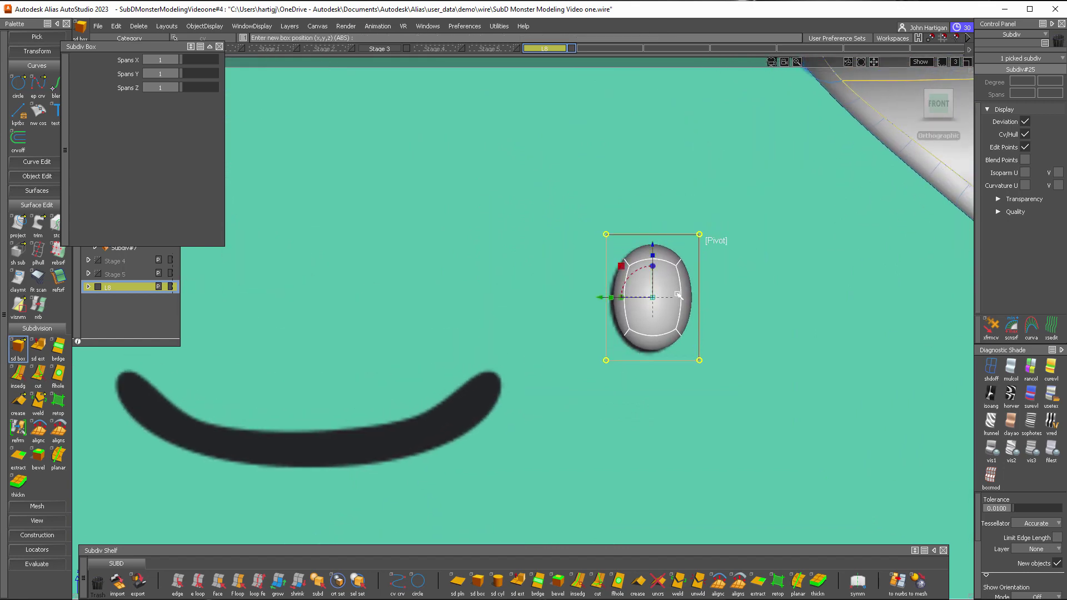
pyautogui.moveTo(601, 297); pyautogui.dragTo(597, 301)
pyautogui.keyDown('alt'); pyautogui.keyDown('shift'); pyautogui.moveTo(592, 279); pyautogui.dragTo(693, 323, button='right'); pyautogui.keyUp('shift'); pyautogui.keyUp('alt')
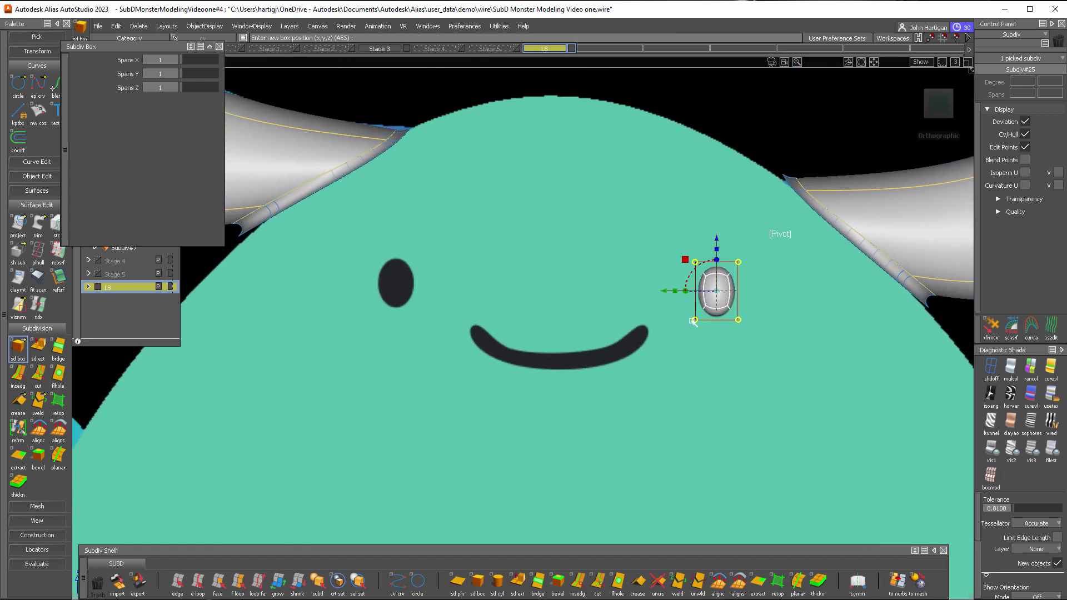
# Step: Duplicate the eye by copy and paste and move the copy horizontally onto the sketch's left-hand eye
pyautogui.hotkey('ctrl', 'z')
pyautogui.hotkey('ctrl', 'v')
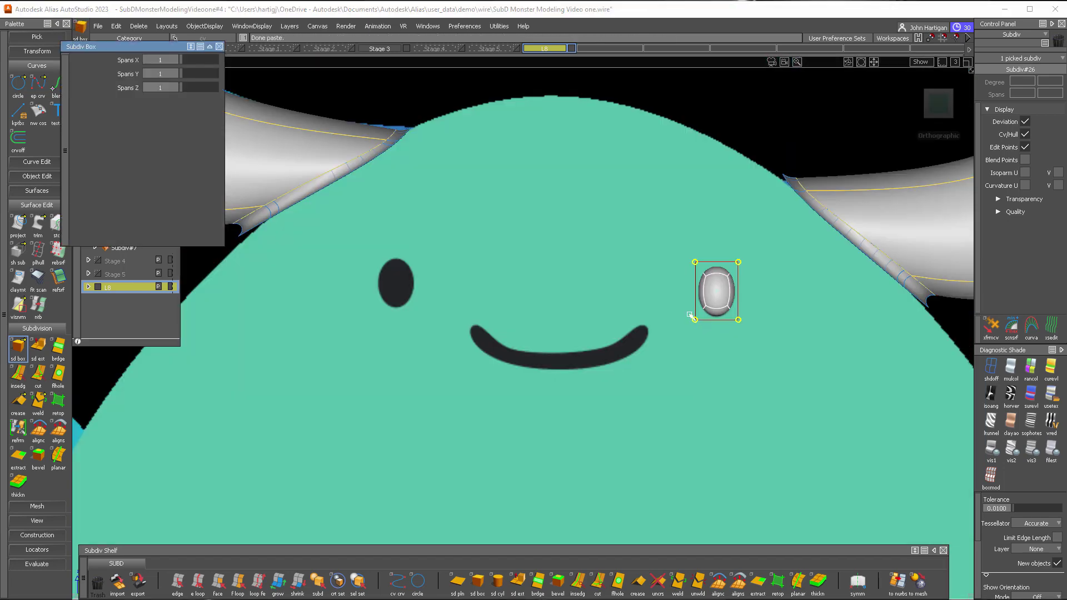
pyautogui.keyDown('ctrl'); pyautogui.keyDown('shift'); pyautogui.moveTo(761, 362); pyautogui.dragTo(676, 303); pyautogui.keyUp('shift'); pyautogui.keyUp('ctrl')
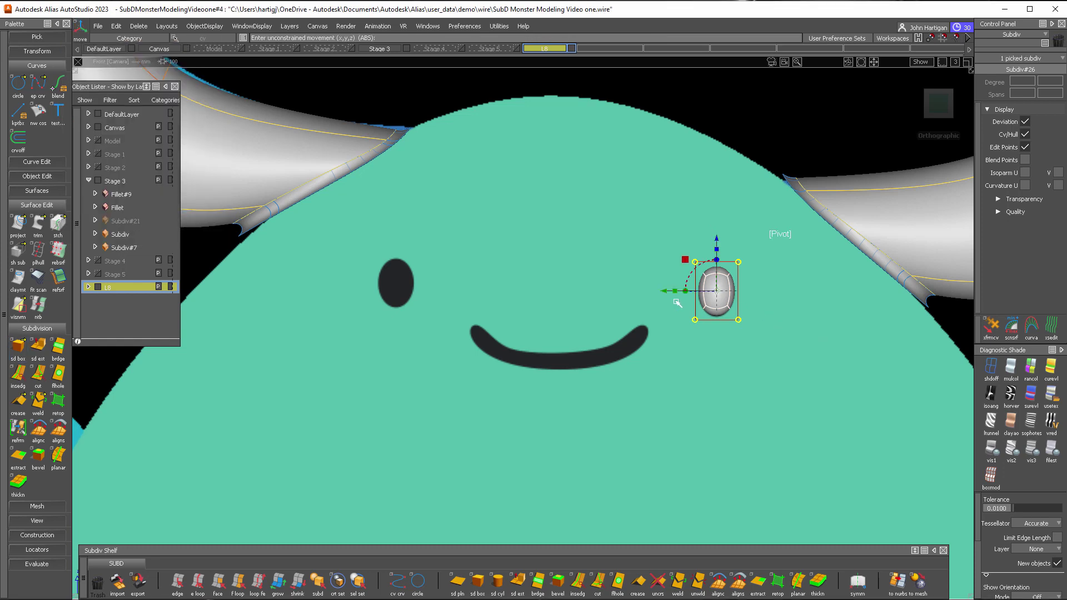
pyautogui.moveTo(664, 291); pyautogui.dragTo(343, 317, button='middle')
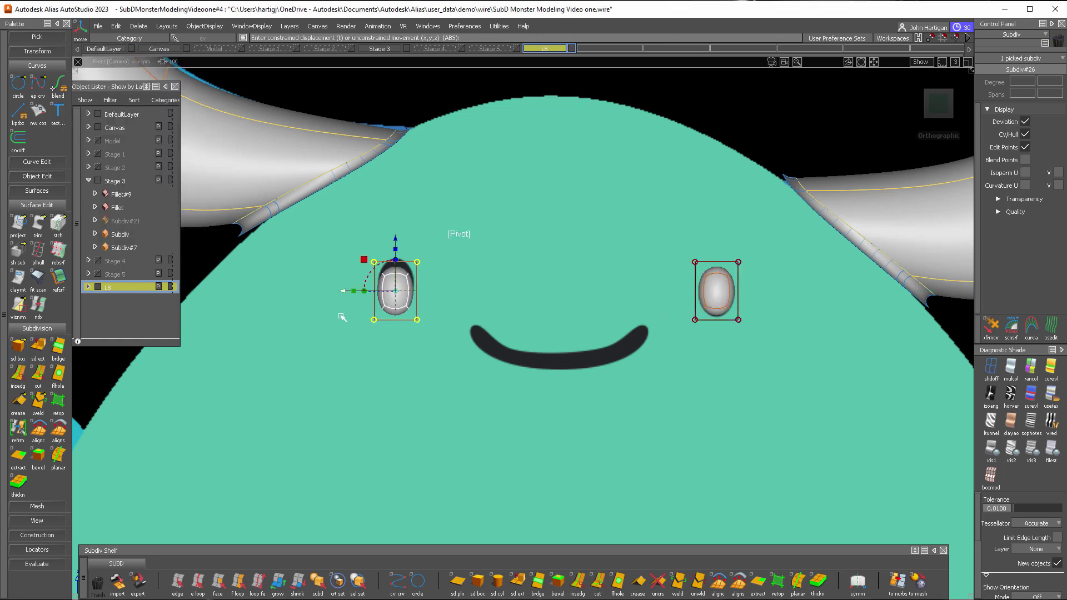
# Step: Move the duplicated eye up until it covers the left-hand eye in the canvas image, and clear the selection
pyautogui.keyDown('alt'); pyautogui.keyDown('shift'); pyautogui.moveTo(341, 317); pyautogui.dragTo(420, 280, button='right'); pyautogui.keyUp('shift'); pyautogui.keyUp('alt')
pyautogui.keyDown('alt'); pyautogui.keyDown('shift'); pyautogui.moveTo(420, 280); pyautogui.dragTo(656, 366, button='middle'); pyautogui.keyUp('shift'); pyautogui.keyUp('alt')
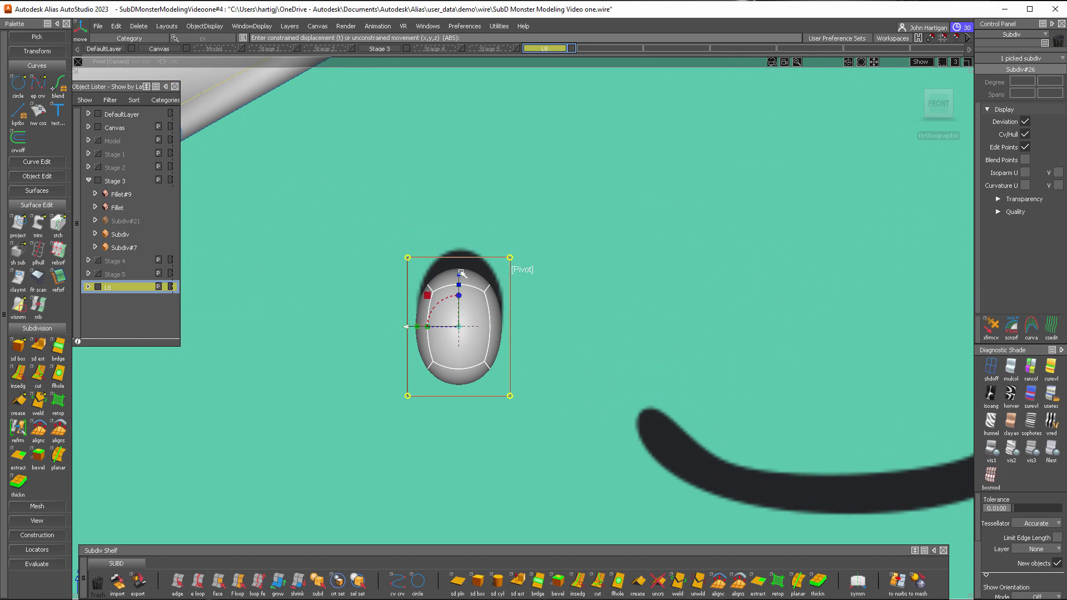
pyautogui.moveTo(460, 272); pyautogui.dragTo(461, 251)
pyautogui.keyDown('alt'); pyautogui.keyDown('shift'); pyautogui.moveTo(750, 311); pyautogui.dragTo(571, 295, button='right'); pyautogui.keyUp('shift'); pyautogui.keyUp('alt')
pyautogui.click(558, 198)
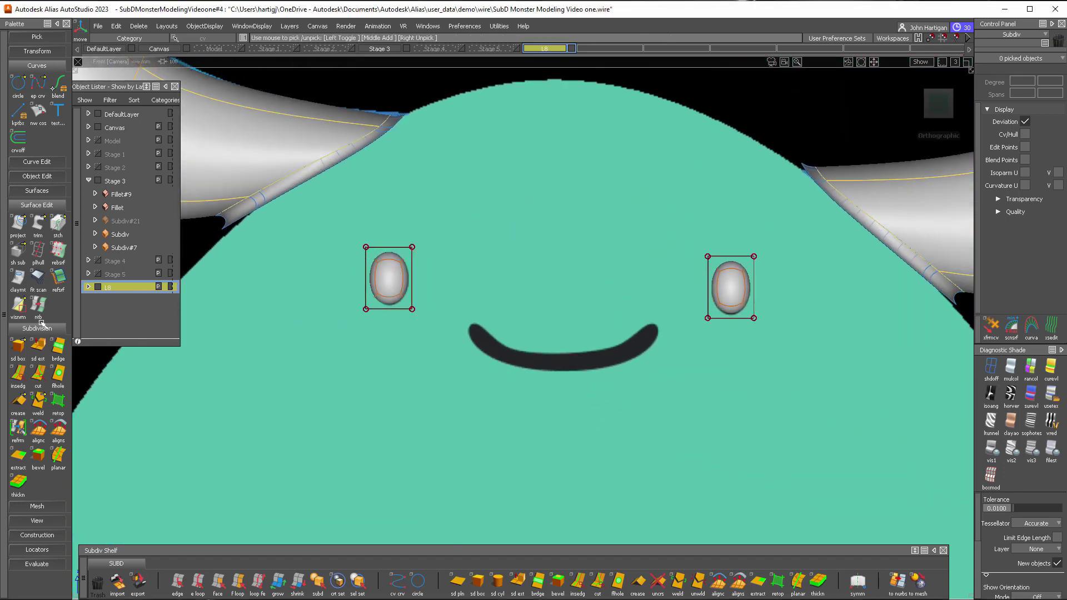
# Step: Place another subdiv box at the middle of the smile and scale it down proportionally to the thickness of the mouth
pyautogui.doubleClick(18, 347)
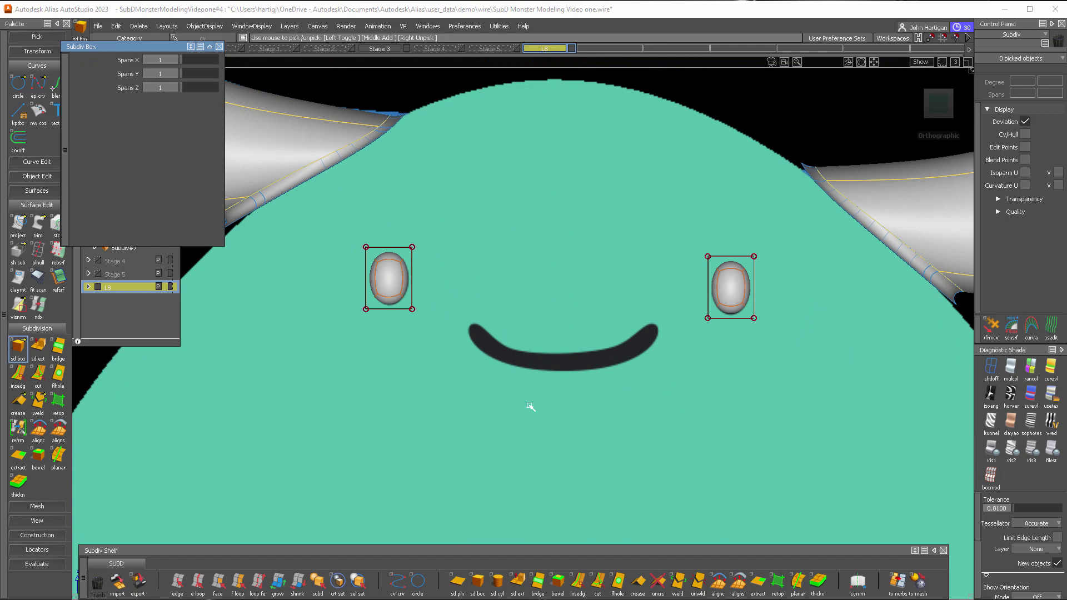
pyautogui.click(565, 363)
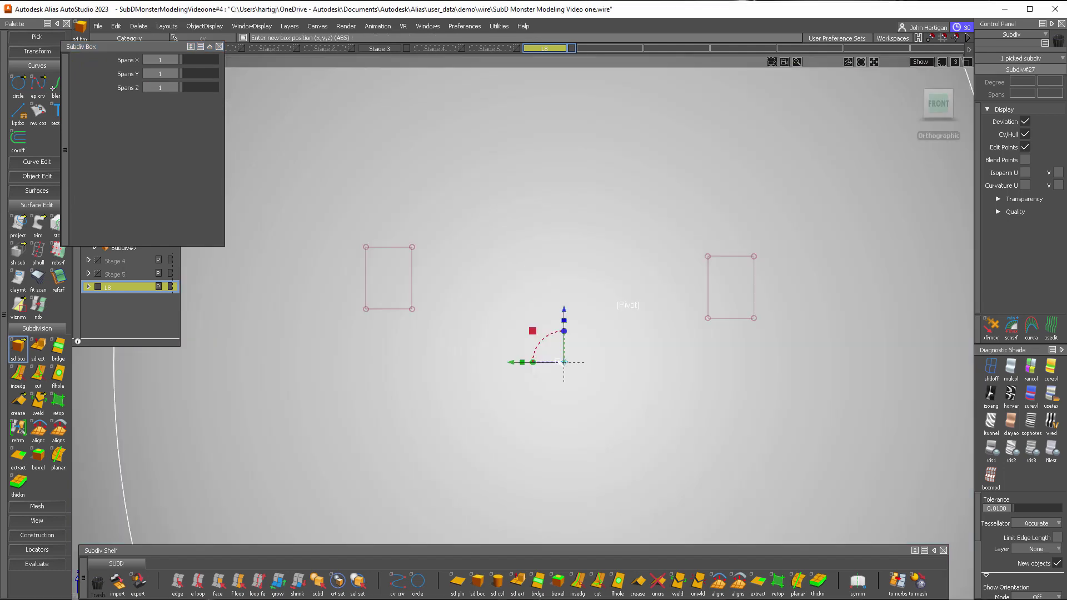
pyautogui.click(565, 321)
pyautogui.moveTo(566, 364); pyautogui.dragTo(353, 419)
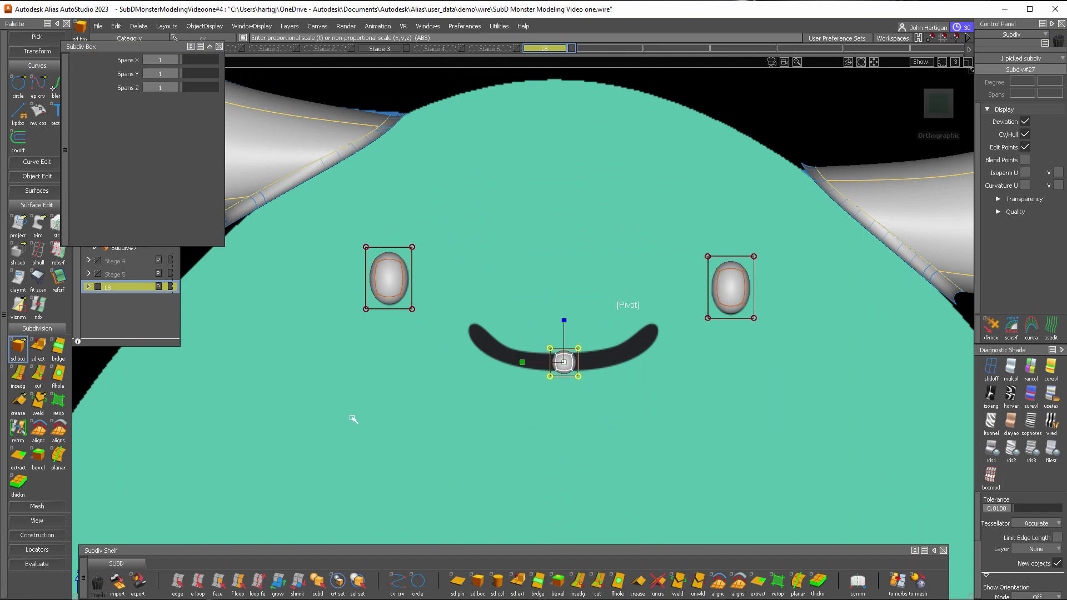
# Step: Stretch the mouth box horizontally across the smile and set its Spans Y to 3
pyautogui.keyDown('alt'); pyautogui.keyDown('shift'); pyautogui.moveTo(531, 392); pyautogui.dragTo(541, 380, button='right'); pyautogui.keyUp('shift'); pyautogui.keyUp('alt')
pyautogui.moveTo(550, 390); pyautogui.dragTo(670, 395)
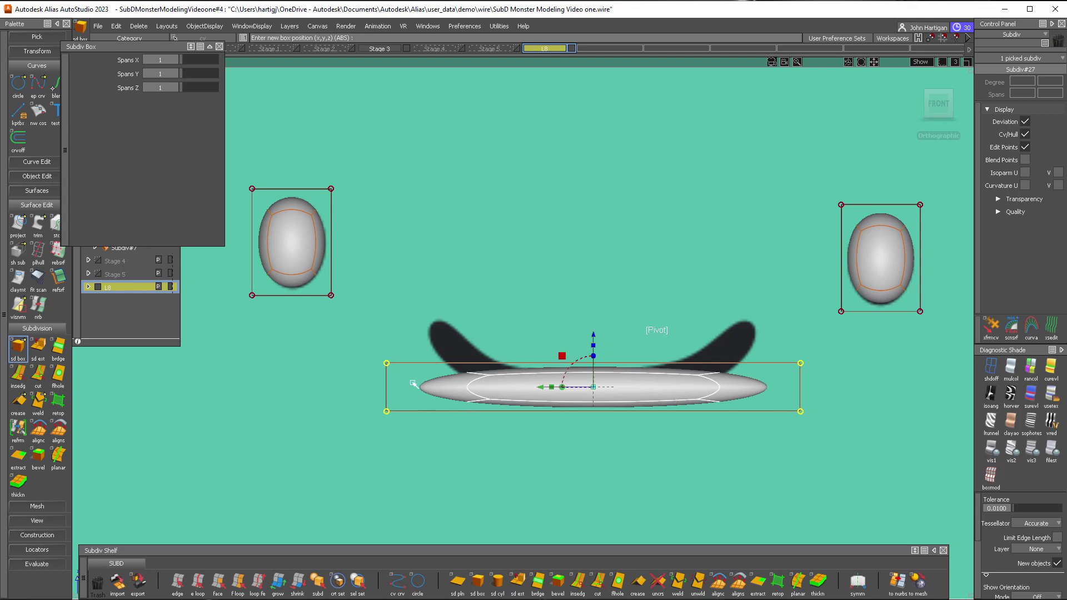
pyautogui.moveTo(183, 75); pyautogui.dragTo(188, 77)
pyautogui.keyDown('ctrl'); pyautogui.keyDown('shift'); pyautogui.moveTo(827, 478); pyautogui.dragTo(831, 448); pyautogui.keyUp('shift'); pyautogui.keyUp('ctrl')
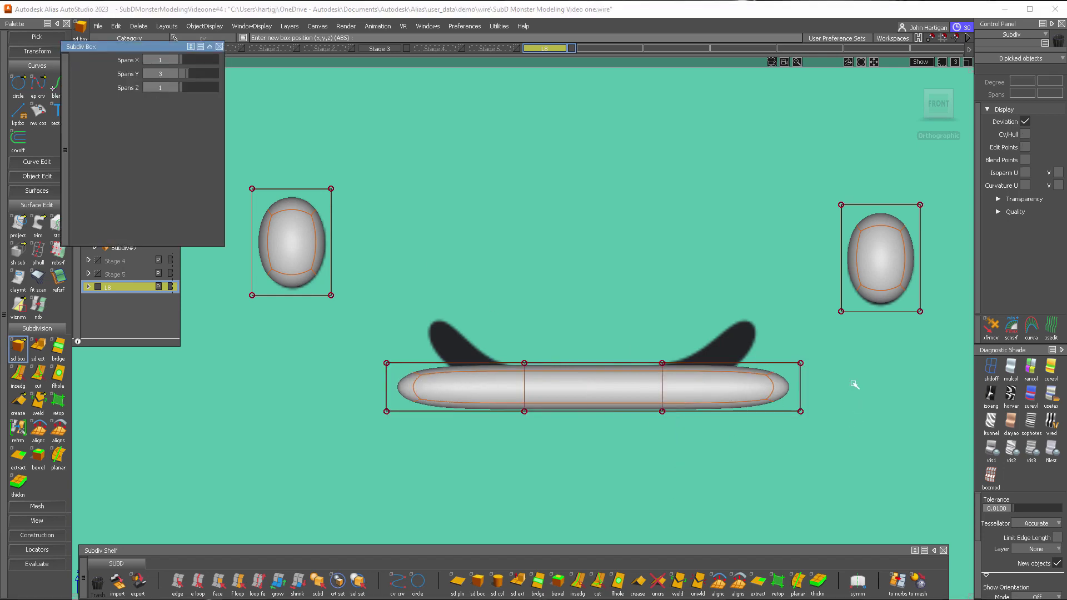
# Step: Move the CVs at both ends of the mouth box up and inward so that it curves along the sketched smile
pyautogui.keyDown('ctrl'); pyautogui.keyDown('shift'); pyautogui.moveTo(853, 383); pyautogui.dragTo(894, 384); pyautogui.keyUp('shift'); pyautogui.keyUp('ctrl')
pyautogui.moveTo(775, 347); pyautogui.dragTo(834, 469)
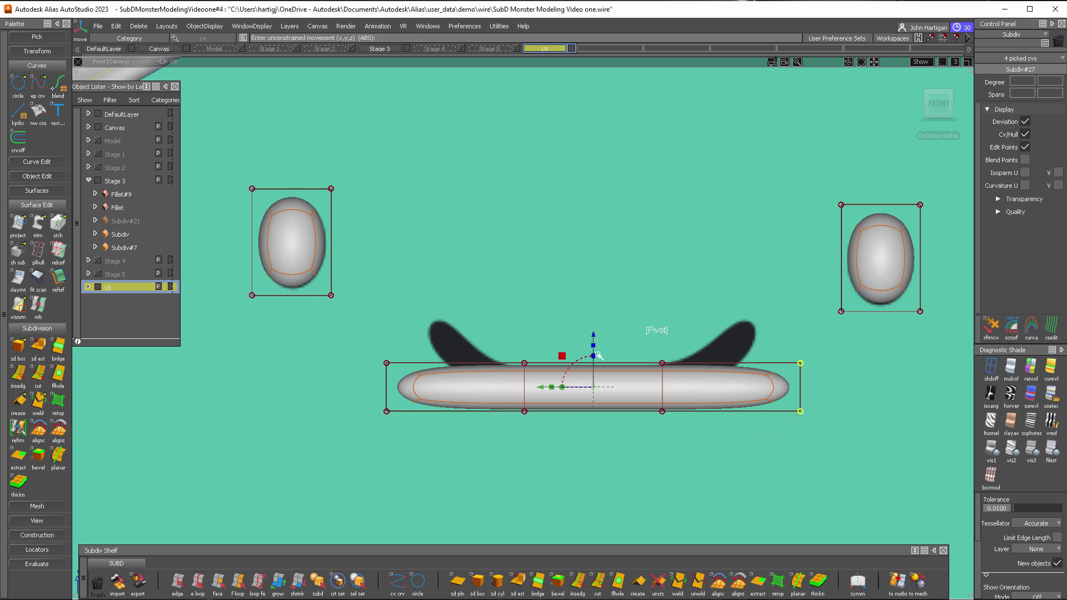
pyautogui.click(663, 330)
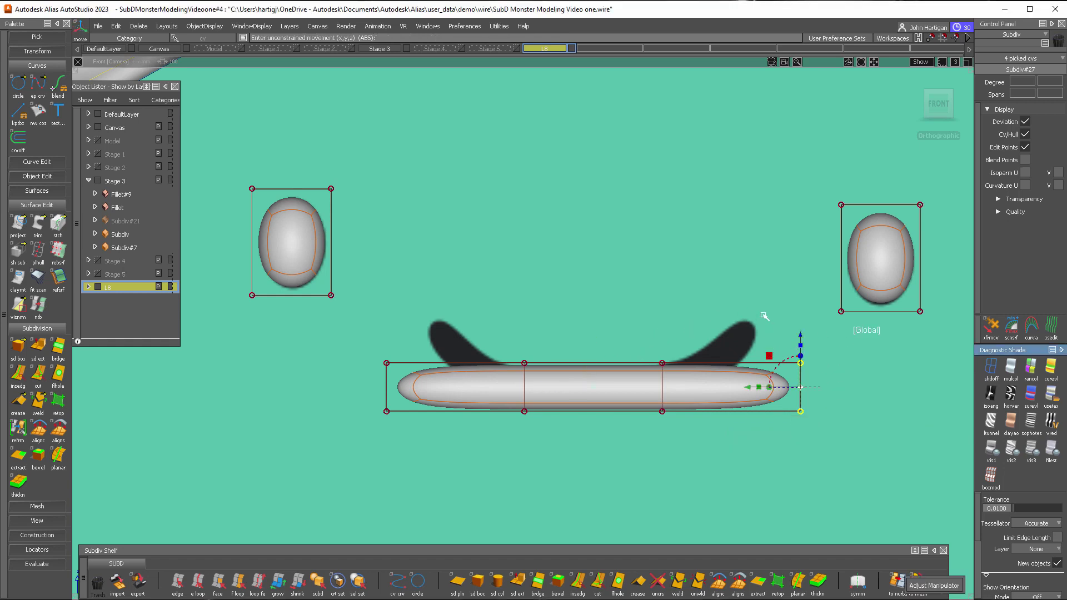
pyautogui.moveTo(768, 355); pyautogui.dragTo(740, 294)
pyautogui.keyDown('ctrl'); pyautogui.keyDown('shift'); pyautogui.moveTo(479, 474); pyautogui.dragTo(469, 410); pyautogui.keyUp('shift'); pyautogui.keyUp('ctrl')
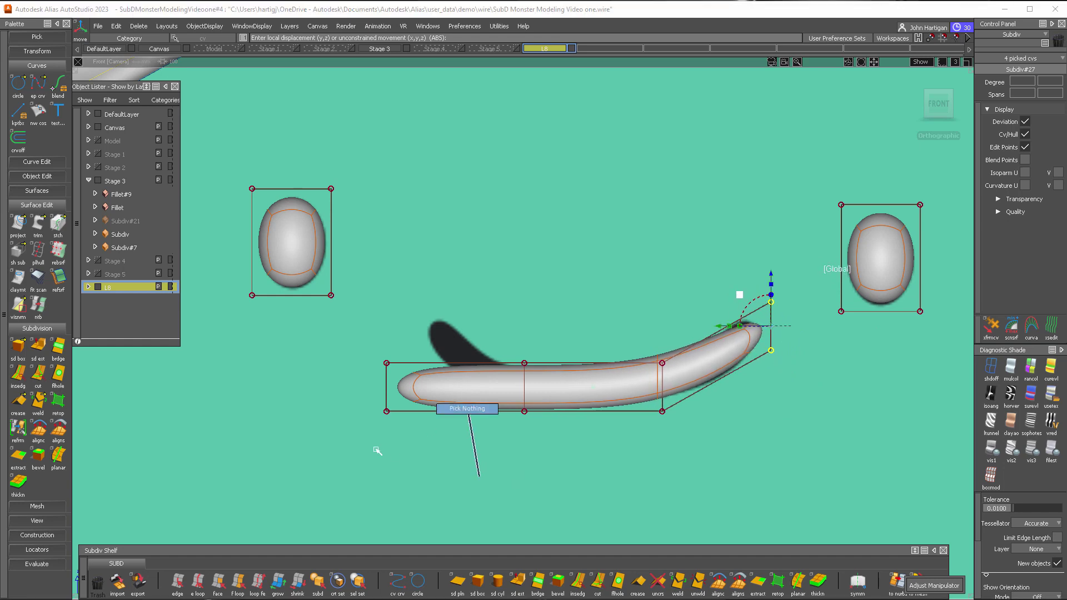
pyautogui.moveTo(351, 338); pyautogui.dragTo(426, 438)
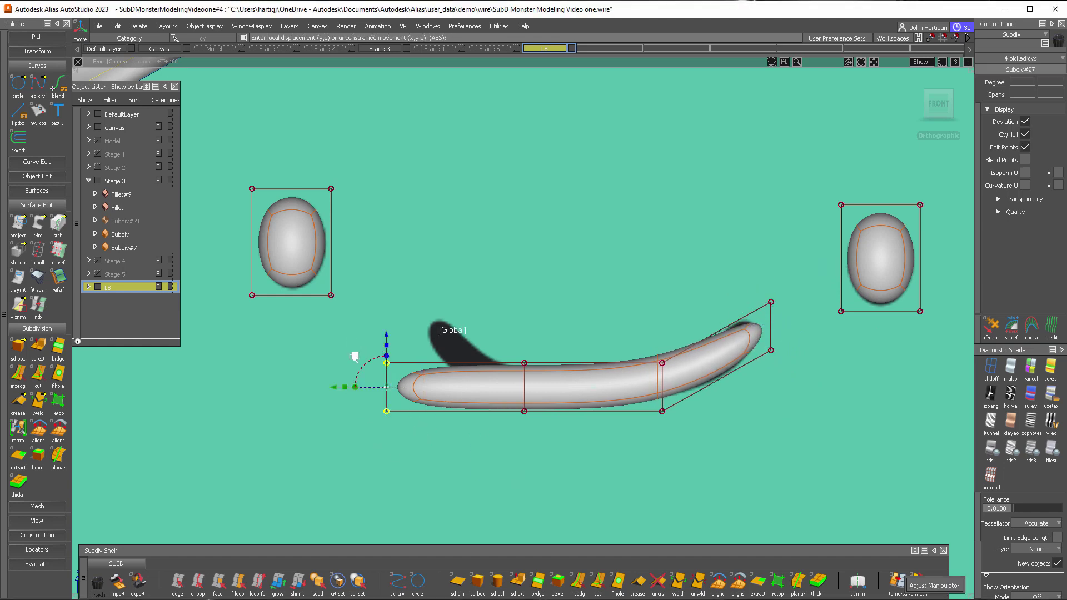
pyautogui.moveTo(359, 353); pyautogui.dragTo(384, 296)
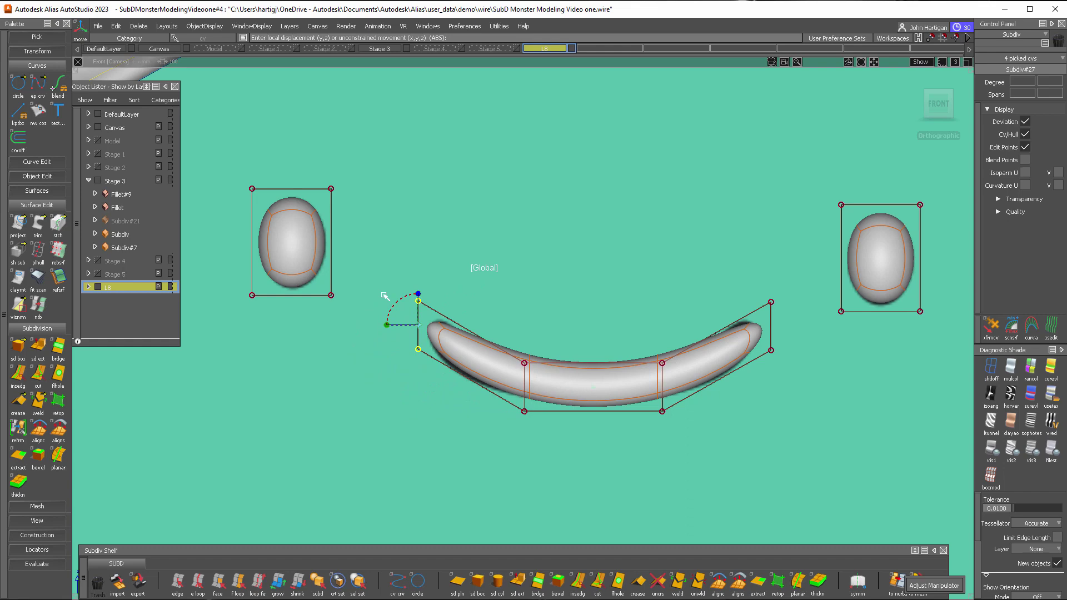
# Step: Scale the whole mouth up along its front-to-back depth to make it thicker
pyautogui.keyDown('alt'); pyautogui.keyDown('shift'); pyautogui.moveTo(697, 307); pyautogui.dragTo(698, 374, button='right'); pyautogui.keyUp('shift'); pyautogui.keyUp('alt')
pyautogui.keyDown('alt'); pyautogui.keyDown('shift'); pyautogui.moveTo(695, 382); pyautogui.dragTo(502, 347); pyautogui.keyUp('shift'); pyautogui.keyUp('alt')
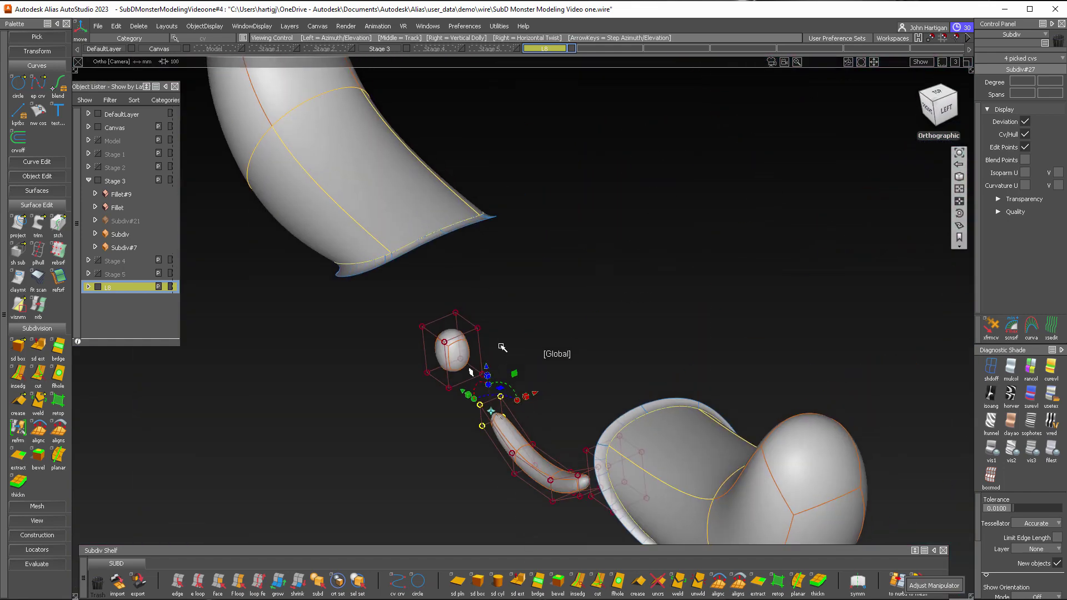
pyautogui.moveTo(526, 397); pyautogui.dragTo(533, 442)
pyautogui.click(531, 451)
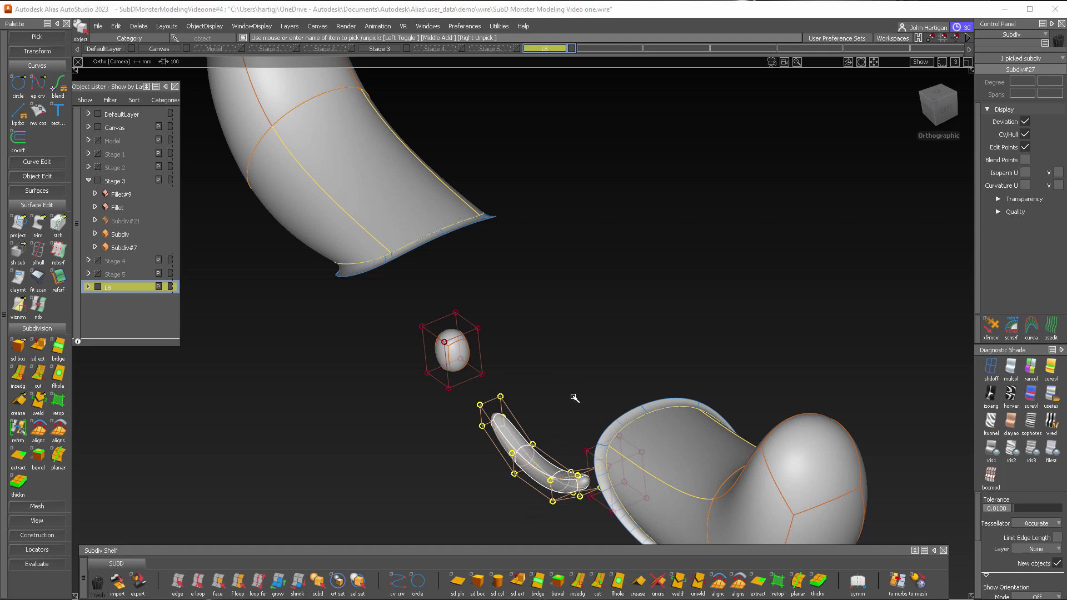
pyautogui.keyDown('ctrl'); pyautogui.keyDown('shift'); pyautogui.moveTo(573, 395); pyautogui.dragTo(571, 369); pyautogui.keyUp('shift'); pyautogui.keyUp('ctrl')
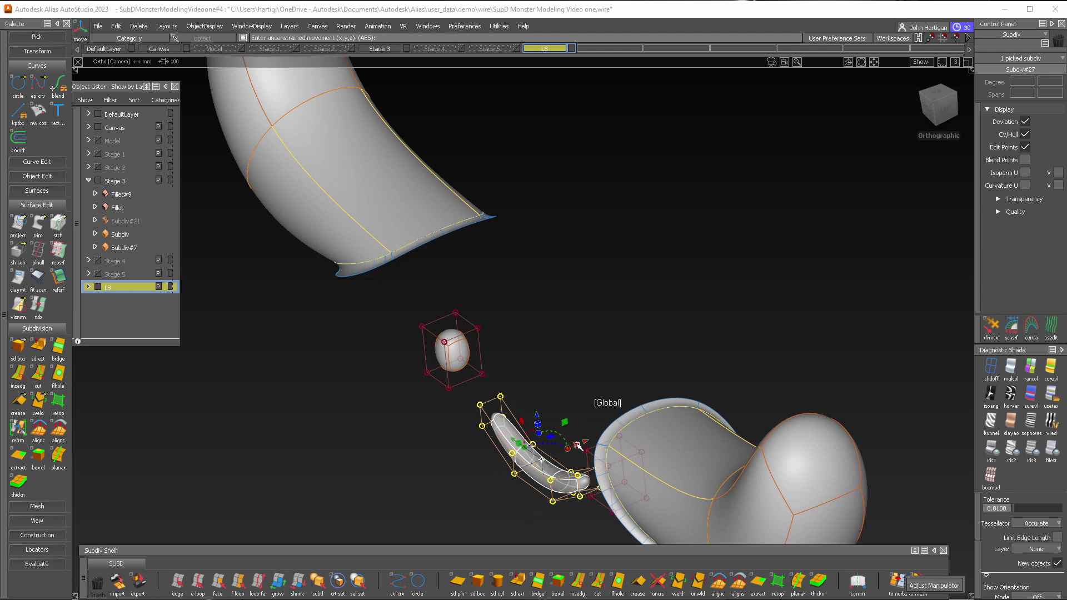
pyautogui.moveTo(577, 445); pyautogui.dragTo(618, 427)
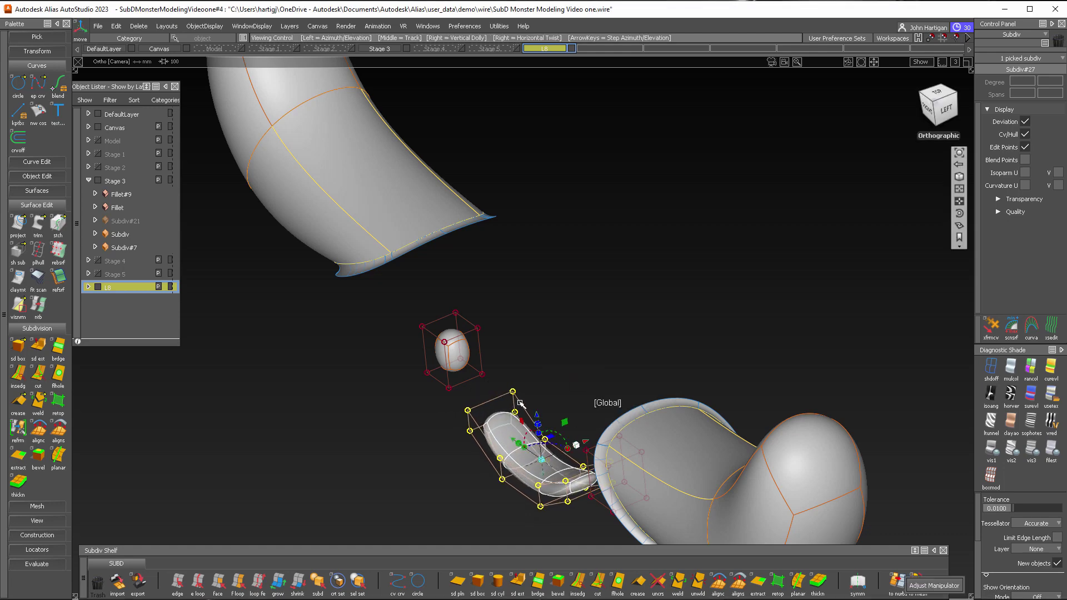
pyautogui.keyDown('alt'); pyautogui.keyDown('shift'); pyautogui.moveTo(549, 357); pyautogui.dragTo(533, 288, button='middle'); pyautogui.keyUp('shift'); pyautogui.keyUp('alt')
pyautogui.keyDown('alt'); pyautogui.keyDown('shift'); pyautogui.moveTo(479, 384); pyautogui.dragTo(513, 320); pyautogui.keyUp('shift'); pyautogui.keyUp('alt')
pyautogui.keyDown('alt'); pyautogui.keyDown('shift'); pyautogui.moveTo(526, 409); pyautogui.dragTo(656, 341, button='middle'); pyautogui.keyUp('shift'); pyautogui.keyUp('alt')
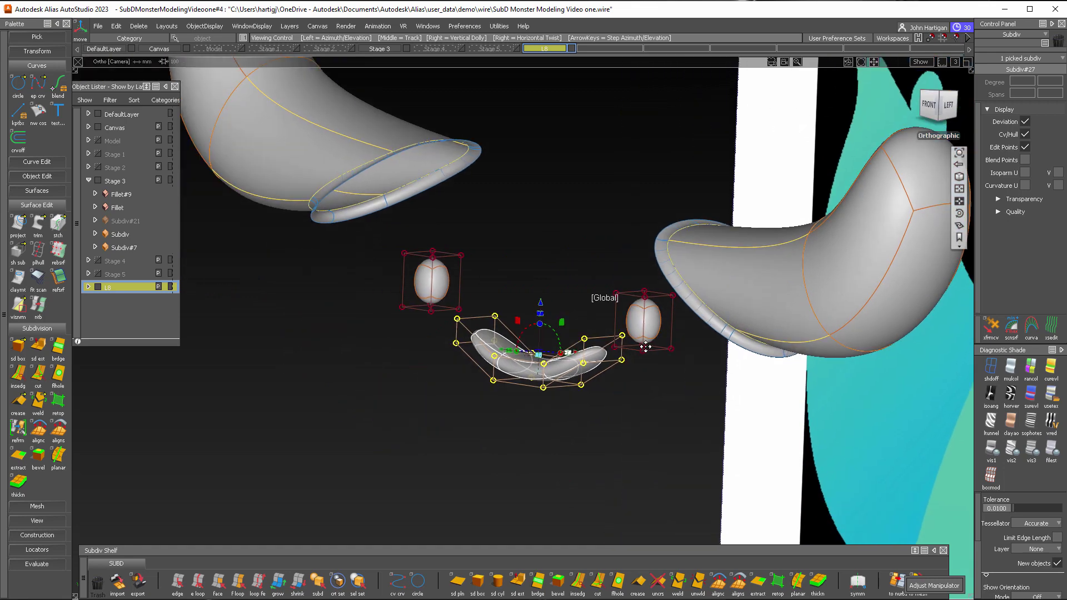
pyautogui.keyDown('ctrl'); pyautogui.keyDown('shift'); pyautogui.moveTo(610, 470); pyautogui.dragTo(617, 354); pyautogui.keyUp('shift'); pyautogui.keyUp('ctrl')
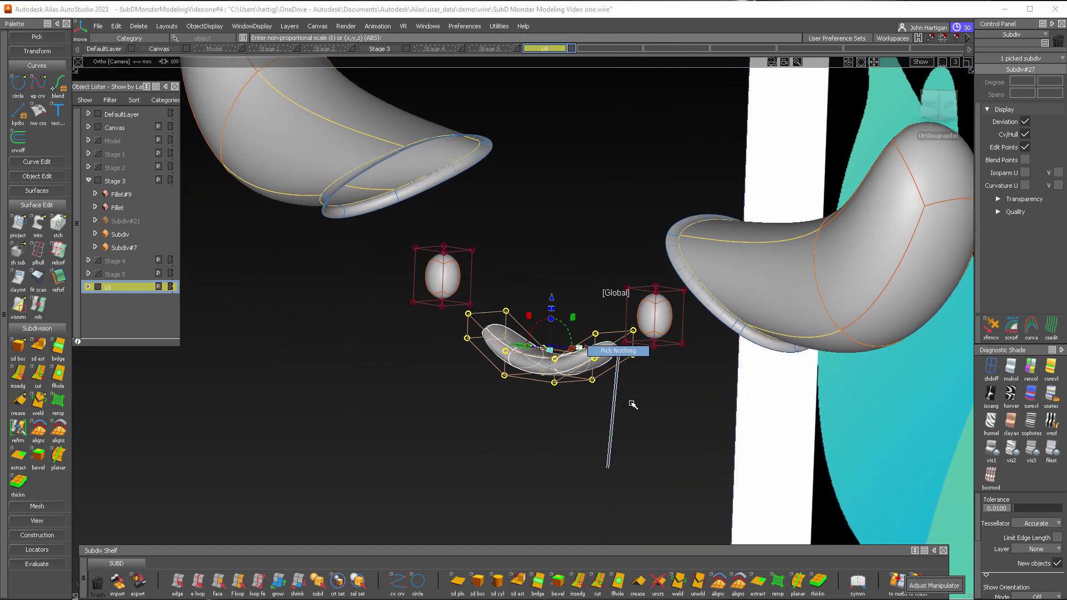
# Step: Pick both eyes and the mouth, and unhide the body, Subdiv#21
pyautogui.keyDown('ctrl'); pyautogui.keyDown('shift'); pyautogui.moveTo(471, 374); pyautogui.dragTo(469, 400); pyautogui.keyUp('shift'); pyautogui.keyUp('ctrl')
pyautogui.moveTo(436, 292); pyautogui.dragTo(530, 374)
pyautogui.moveTo(658, 321); pyautogui.dragTo(688, 352)
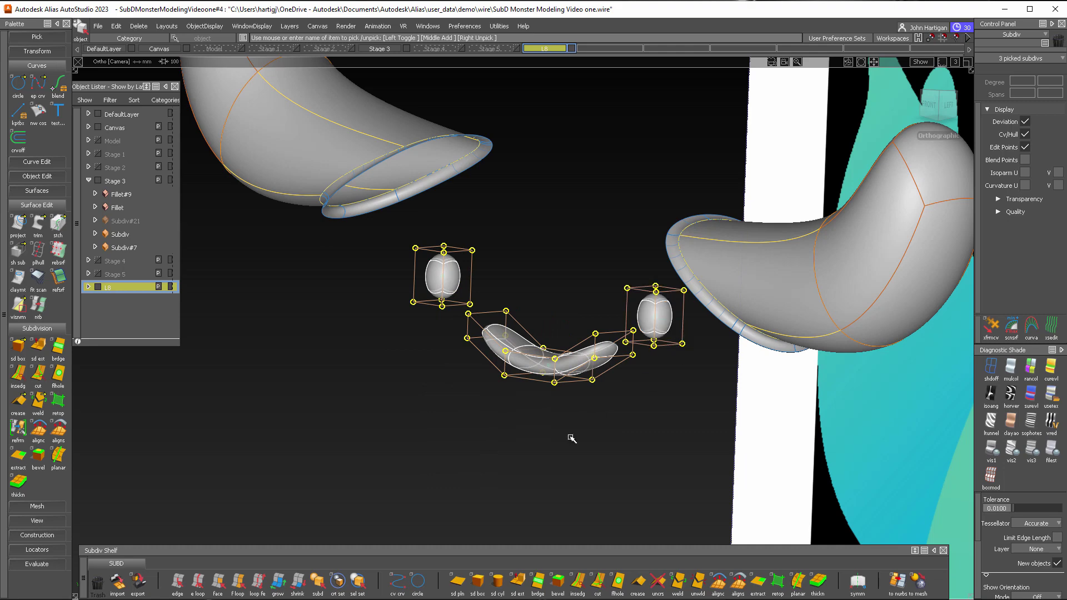
pyautogui.rightClick(128, 221)
pyautogui.click(138, 235)
# Step: Move the eyes and mouth together forward out of the body to the front surface of the head
pyautogui.keyDown('alt'); pyautogui.keyDown('shift'); pyautogui.moveTo(604, 197); pyautogui.dragTo(503, 215); pyautogui.keyUp('shift'); pyautogui.keyUp('alt')
pyautogui.moveTo(503, 216)
pyautogui.keyDown('alt'); pyautogui.keyDown('shift'); pyautogui.mouseDown(button='right')
pyautogui.moveTo(519, 276)
pyautogui.moveTo(500, 334)
pyautogui.mouseUp(button='right'); pyautogui.keyUp('shift'); pyautogui.keyUp('alt')
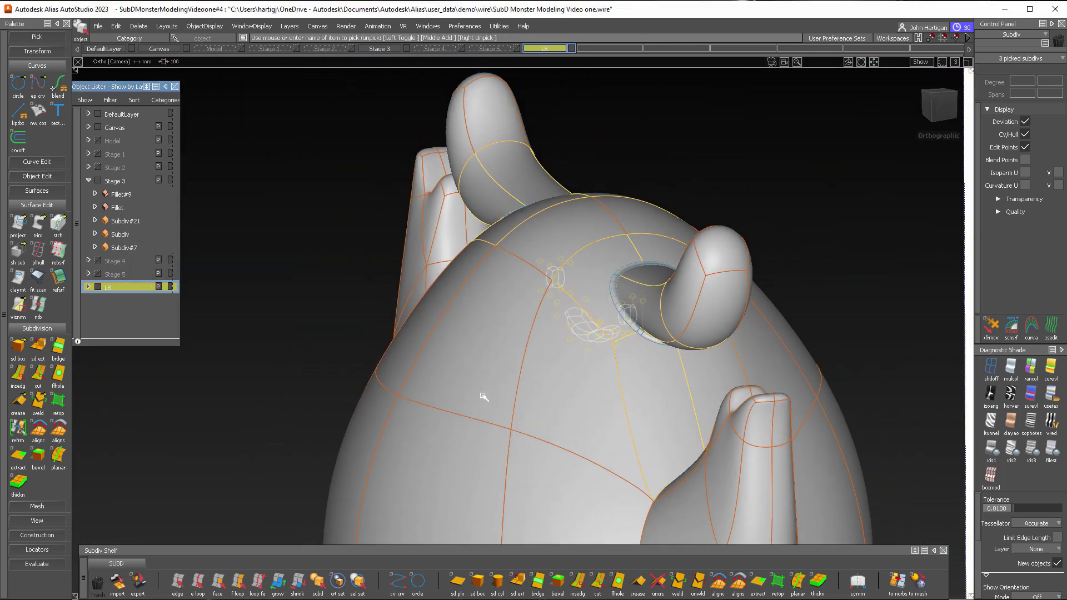
pyautogui.keyDown('ctrl'); pyautogui.keyDown('shift'); pyautogui.moveTo(483, 394); pyautogui.dragTo(484, 364, button='middle'); pyautogui.keyUp('shift'); pyautogui.keyUp('ctrl')
pyautogui.moveTo(640, 306); pyautogui.dragTo(482, 350)
# Step: Rotate the eyes and mouth together backward to follow the slope of the monster's face
pyautogui.keyDown('alt'); pyautogui.keyDown('shift'); pyautogui.moveTo(519, 364); pyautogui.dragTo(522, 247, button='right'); pyautogui.keyUp('shift'); pyautogui.keyUp('alt')
pyautogui.keyDown('alt'); pyautogui.keyDown('shift'); pyautogui.moveTo(417, 422); pyautogui.dragTo(658, 348, button='middle'); pyautogui.keyUp('shift'); pyautogui.keyUp('alt')
pyautogui.keyDown('alt'); pyautogui.keyDown('shift'); pyautogui.moveTo(658, 346); pyautogui.dragTo(604, 368); pyautogui.keyUp('shift'); pyautogui.keyUp('alt')
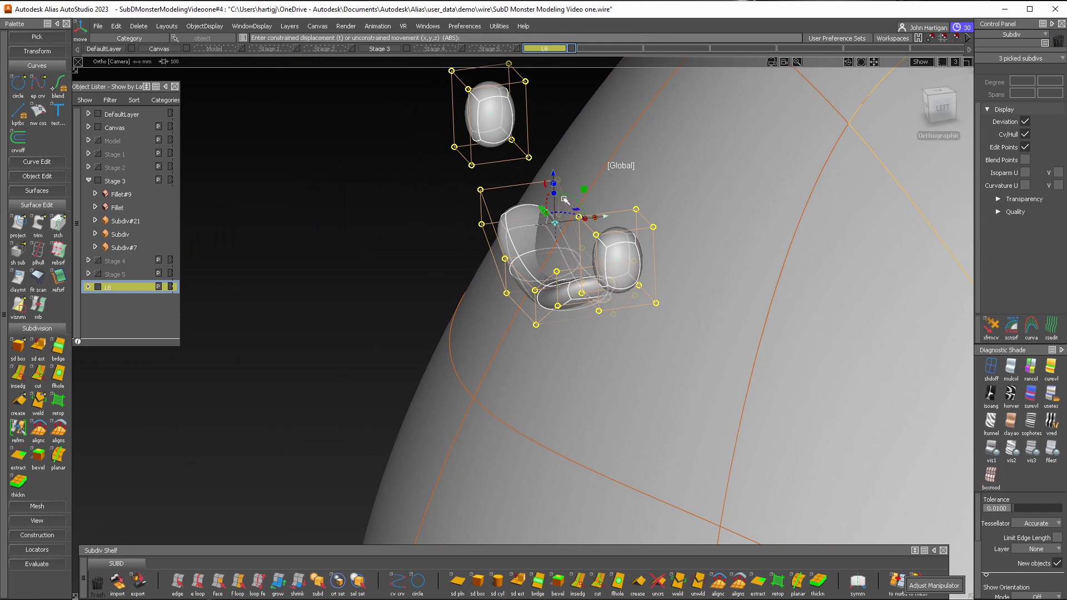
pyautogui.moveTo(570, 198); pyautogui.dragTo(581, 212)
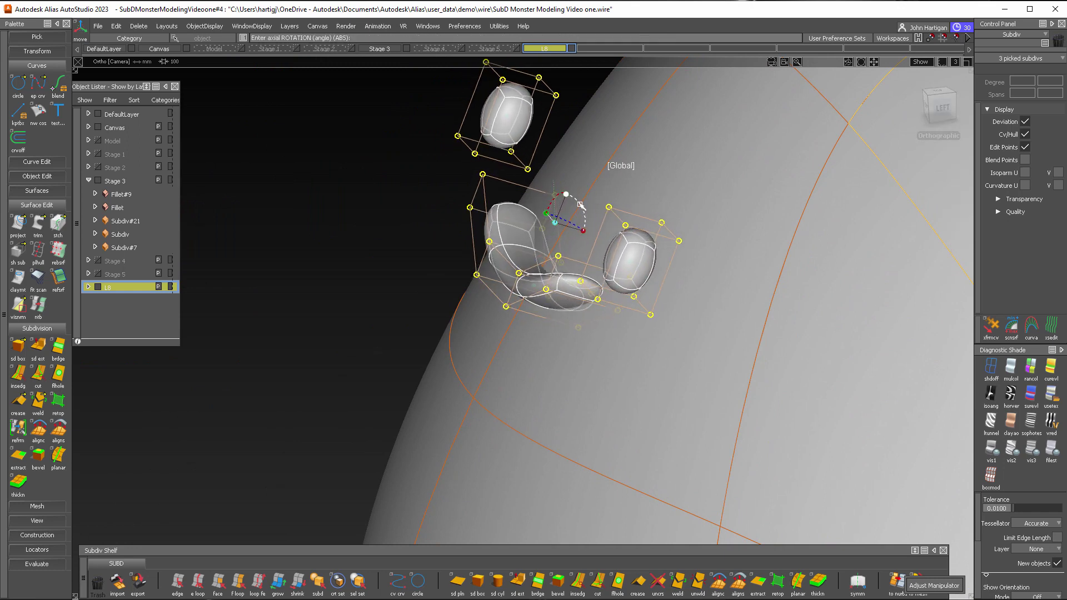
# Step: Unpick the mouth, set the pivot on an eye, and move both eyes back together into the head's surface
pyautogui.keyDown('alt'); pyautogui.keyDown('shift'); pyautogui.moveTo(649, 360); pyautogui.dragTo(730, 326, button='middle'); pyautogui.keyUp('shift'); pyautogui.keyUp('alt')
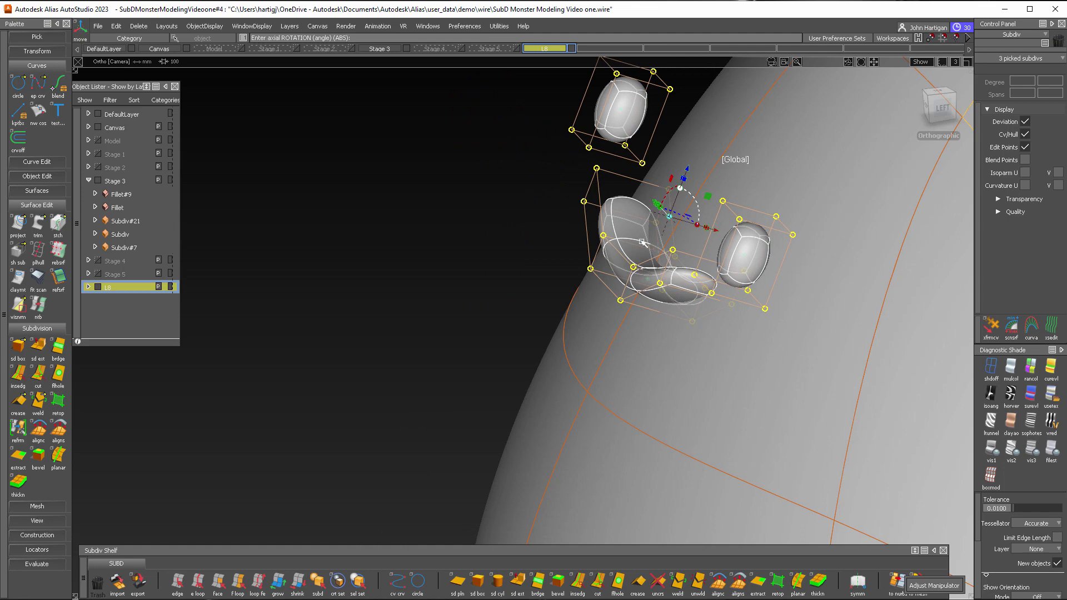
pyautogui.keyDown('ctrl'); pyautogui.click(625, 226); pyautogui.keyUp('ctrl')
pyautogui.keyDown('alt'); pyautogui.keyDown('shift'); pyautogui.moveTo(627, 270); pyautogui.dragTo(717, 212, button='right'); pyautogui.keyUp('shift'); pyautogui.keyUp('alt')
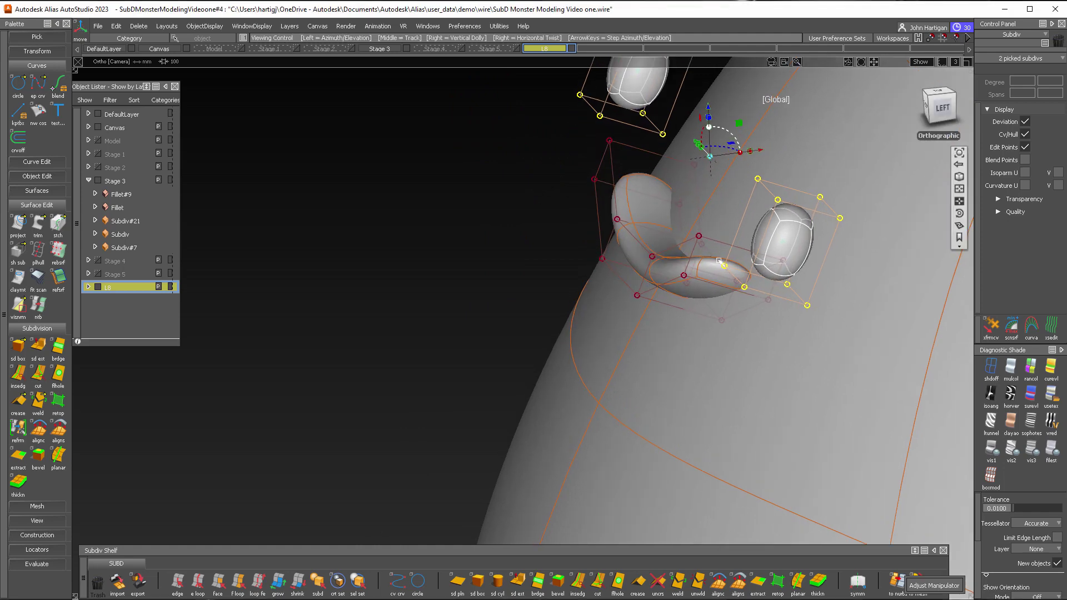
pyautogui.keyDown('alt'); pyautogui.keyDown('shift'); pyautogui.moveTo(719, 211); pyautogui.dragTo(551, 322, button='middle'); pyautogui.keyUp('shift'); pyautogui.keyUp('alt')
pyautogui.click(613, 212)
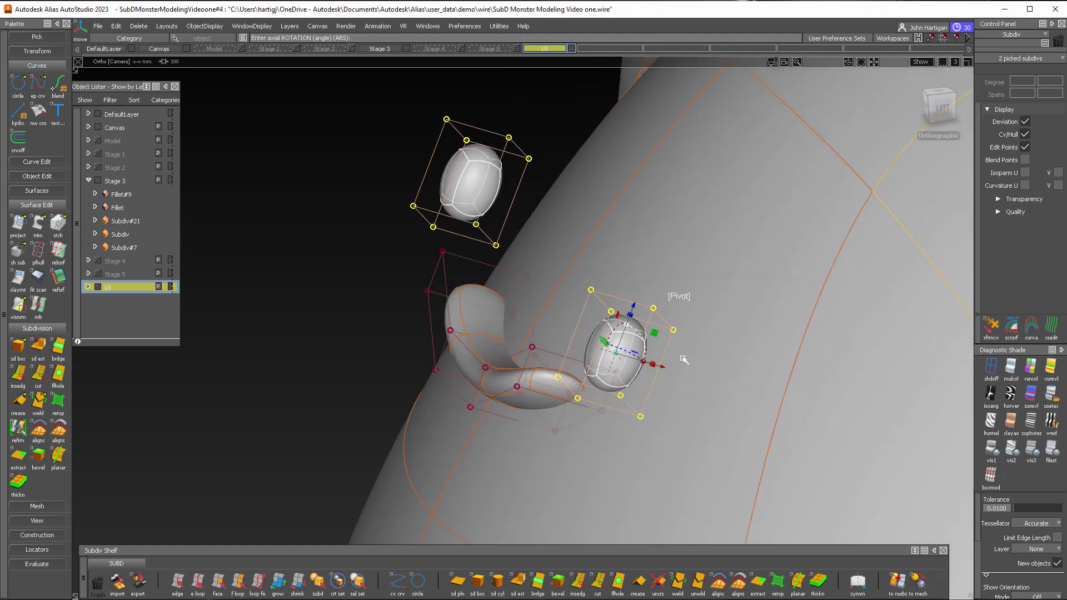
pyautogui.moveTo(665, 367); pyautogui.dragTo(735, 382)
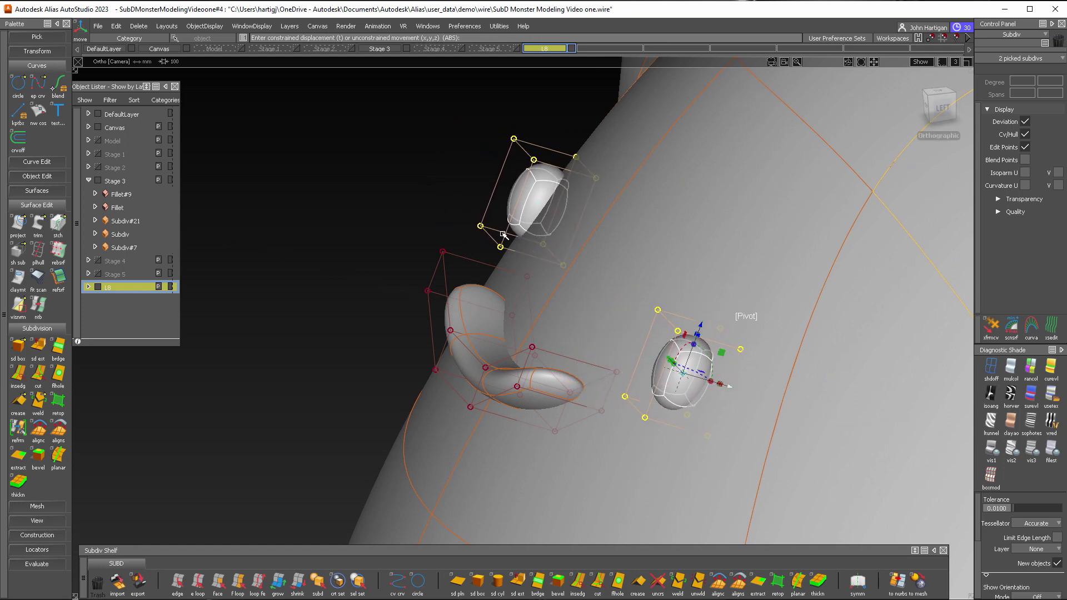
# Step: Unpick the monster's right eye, nudge the left eye slightly deeper into the head, and clear the selection
pyautogui.click(523, 184)
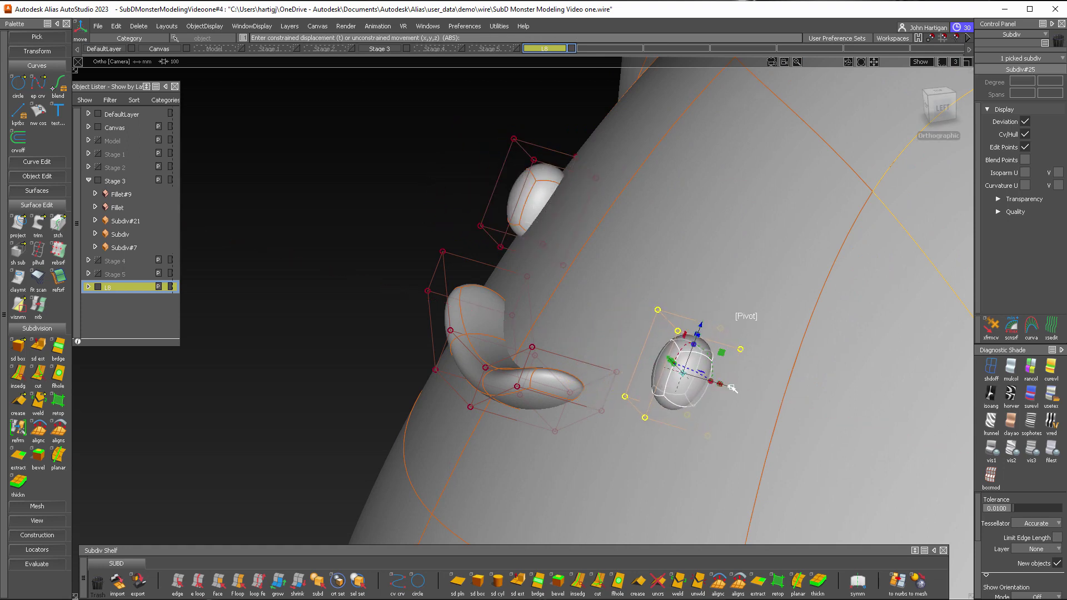
pyautogui.moveTo(731, 388); pyautogui.dragTo(741, 391)
pyautogui.keyDown('alt'); pyautogui.keyDown('shift'); pyautogui.moveTo(621, 297); pyautogui.dragTo(517, 363, button='right'); pyautogui.keyUp('shift'); pyautogui.keyUp('alt')
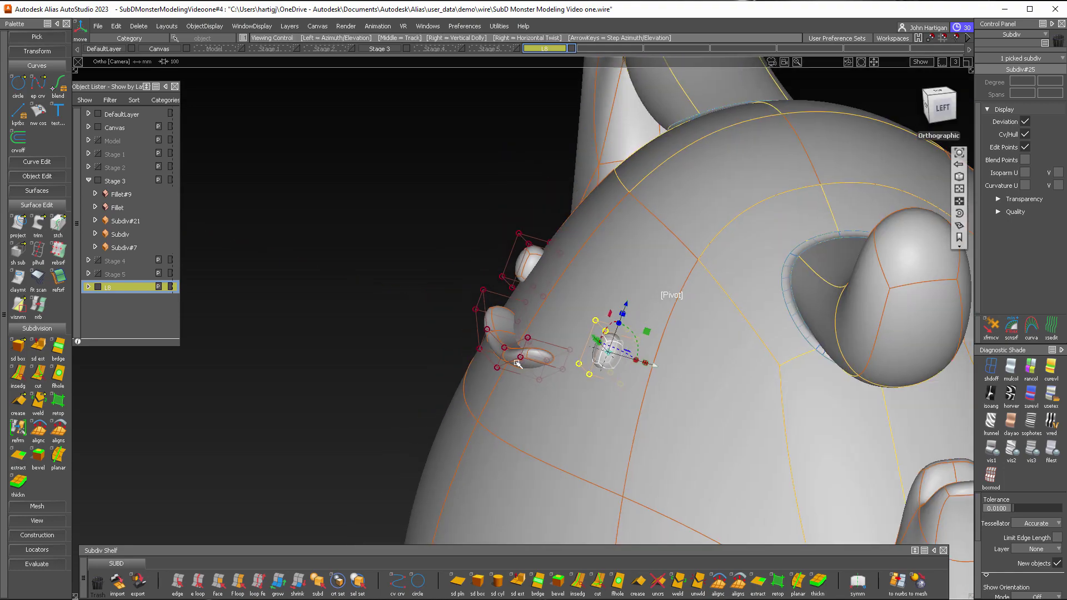
pyautogui.keyDown('alt'); pyautogui.keyDown('shift'); pyautogui.moveTo(517, 364); pyautogui.dragTo(807, 396); pyautogui.keyUp('shift'); pyautogui.keyUp('alt')
pyautogui.keyDown('alt'); pyautogui.keyDown('shift'); pyautogui.moveTo(807, 395); pyautogui.dragTo(622, 403, button='right'); pyautogui.keyUp('shift'); pyautogui.keyUp('alt')
pyautogui.keyDown('alt'); pyautogui.keyDown('shift'); pyautogui.moveTo(622, 403); pyautogui.dragTo(527, 327); pyautogui.keyUp('shift'); pyautogui.keyUp('alt')
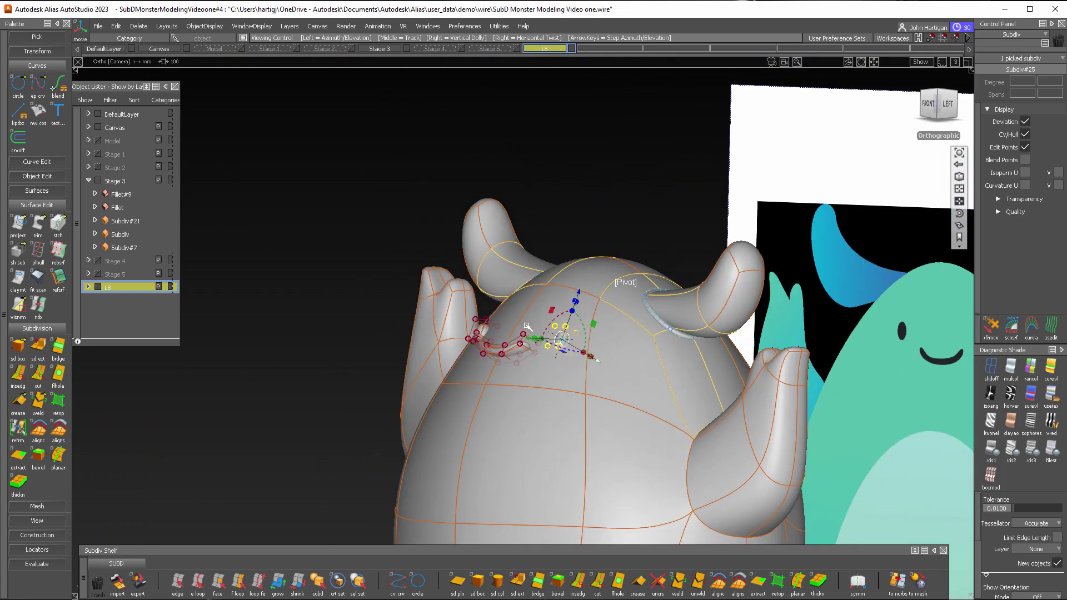
pyautogui.keyDown('alt'); pyautogui.keyDown('shift'); pyautogui.moveTo(527, 327); pyautogui.dragTo(530, 362, button='right'); pyautogui.keyUp('shift'); pyautogui.keyUp('alt')
pyautogui.keyDown('alt'); pyautogui.keyDown('shift'); pyautogui.moveTo(591, 398); pyautogui.dragTo(613, 355, button='middle'); pyautogui.keyUp('shift'); pyautogui.keyUp('alt')
pyautogui.keyDown('ctrl'); pyautogui.keyDown('shift'); pyautogui.moveTo(357, 406); pyautogui.dragTo(351, 333); pyautogui.keyUp('shift'); pyautogui.keyUp('ctrl')
pyautogui.keyDown('alt'); pyautogui.keyDown('shift'); pyautogui.moveTo(581, 364); pyautogui.dragTo(581, 209, button='right'); pyautogui.keyUp('shift'); pyautogui.keyUp('alt')
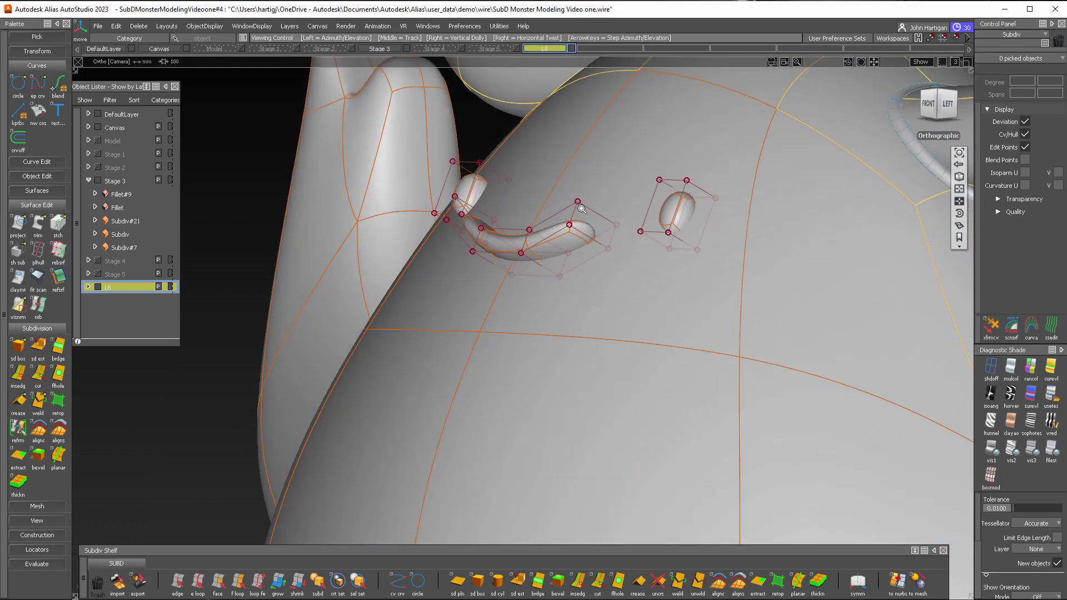
pyautogui.keyDown('alt'); pyautogui.keyDown('shift'); pyautogui.moveTo(581, 208); pyautogui.dragTo(522, 392); pyautogui.keyUp('shift'); pyautogui.keyUp('alt')
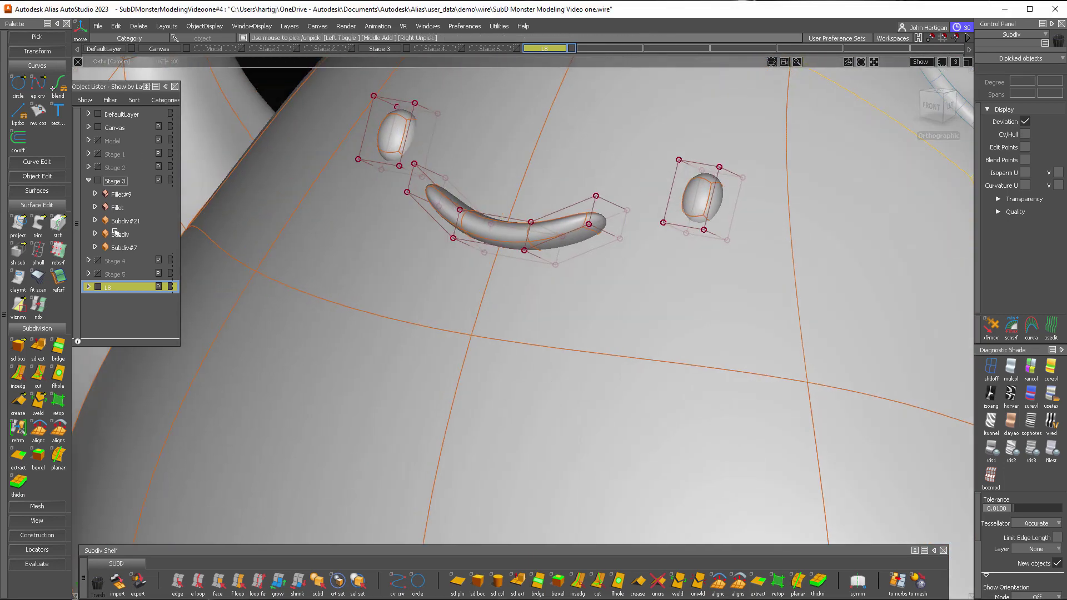
# Step: Trim the monster's left eye against the body with 3D intersect trimming, keeping the exposed outer part
pyautogui.doubleClick(38, 228)
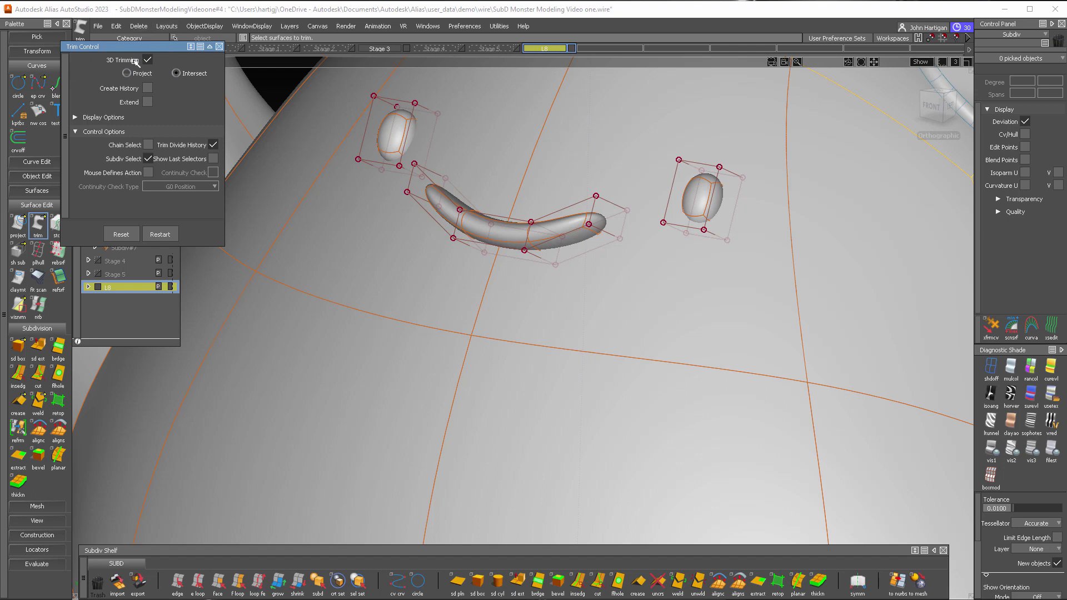
pyautogui.click(694, 196)
pyautogui.click(744, 287)
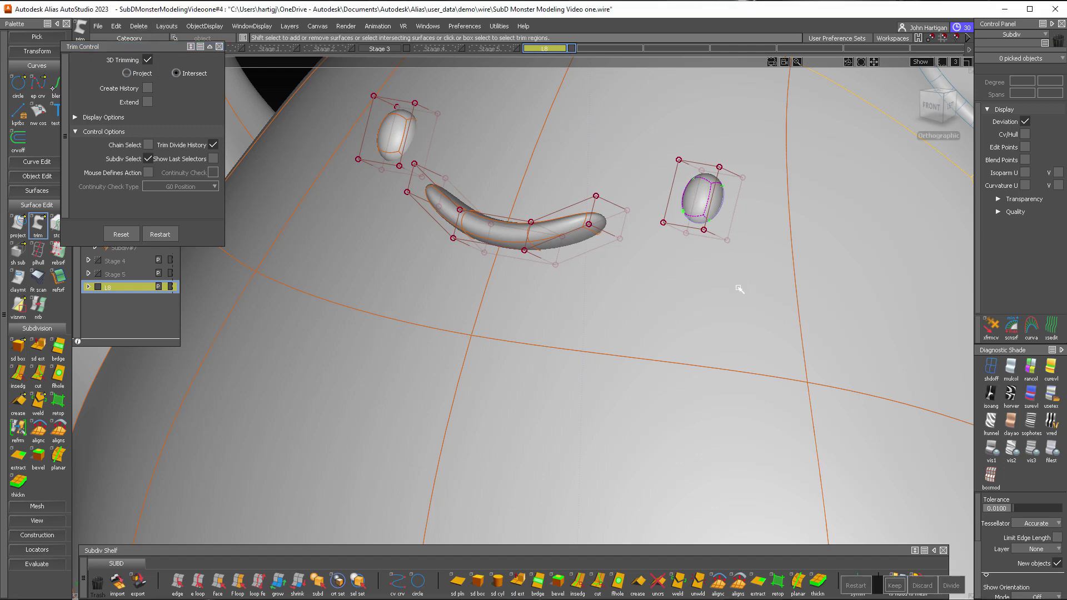
pyautogui.click(689, 183)
pyautogui.press('space')
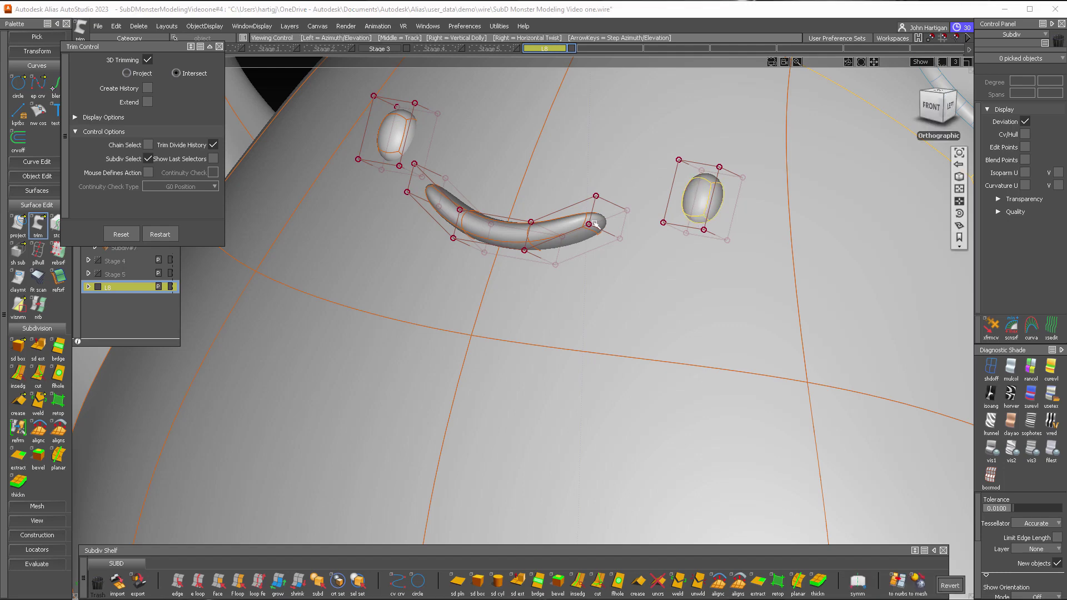
# Step: Trim the monster's right eye where it intersects the body, keeping the exposed outer part
pyautogui.keyDown('alt'); pyautogui.keyDown('shift'); pyautogui.moveTo(627, 175); pyautogui.dragTo(803, 237, button='middle'); pyautogui.keyUp('shift'); pyautogui.keyUp('alt')
pyautogui.keyDown('ctrl'); pyautogui.keyDown('shift'); pyautogui.moveTo(761, 344); pyautogui.dragTo(742, 263); pyautogui.keyUp('shift'); pyautogui.keyUp('ctrl')
pyautogui.click(571, 195)
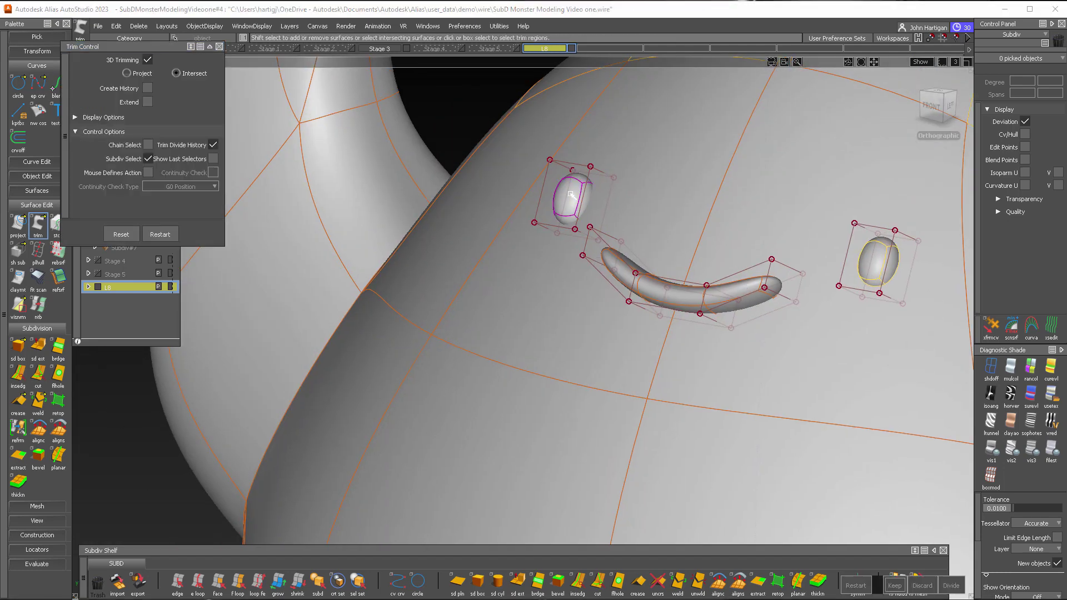
pyautogui.click(573, 213)
pyautogui.press('Return')
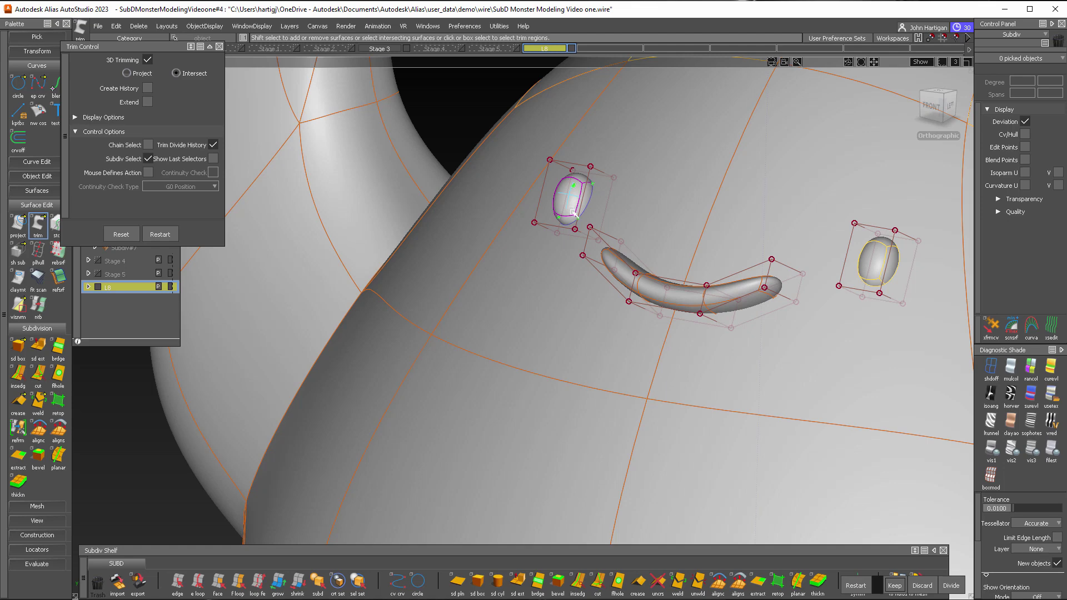
# Step: Trim the mouth where it intersects the body, keeping the part that protrudes from the face
pyautogui.keyDown('alt'); pyautogui.keyDown('shift'); pyautogui.moveTo(687, 254); pyautogui.dragTo(669, 199, button='middle'); pyautogui.keyUp('shift'); pyautogui.keyUp('alt')
pyautogui.keyDown('ctrl'); pyautogui.keyDown('shift'); pyautogui.moveTo(623, 295); pyautogui.dragTo(605, 214); pyautogui.keyUp('shift'); pyautogui.keyUp('ctrl')
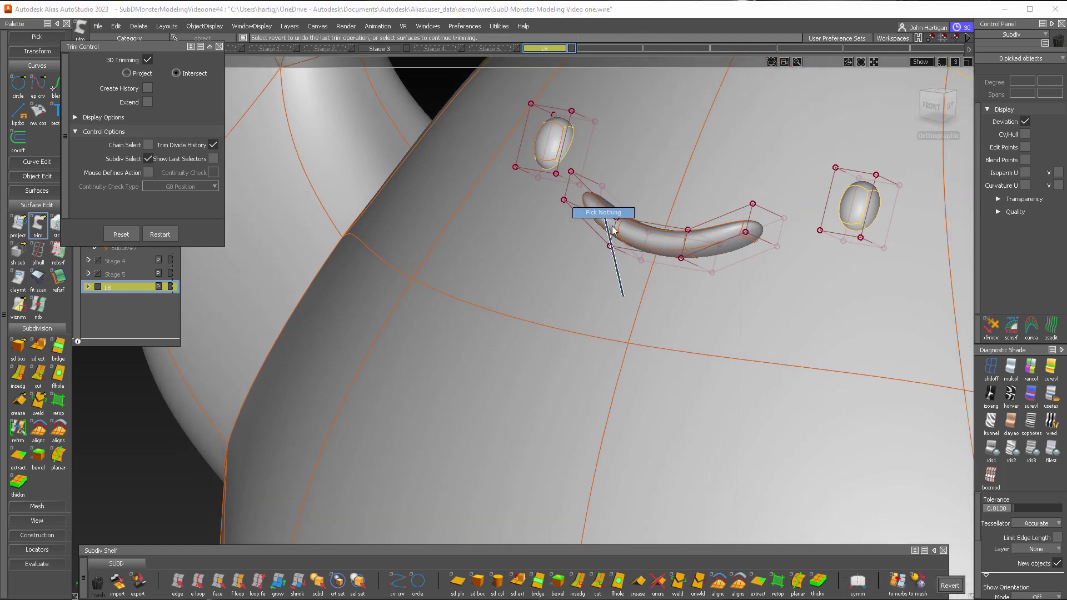
pyautogui.click(660, 244)
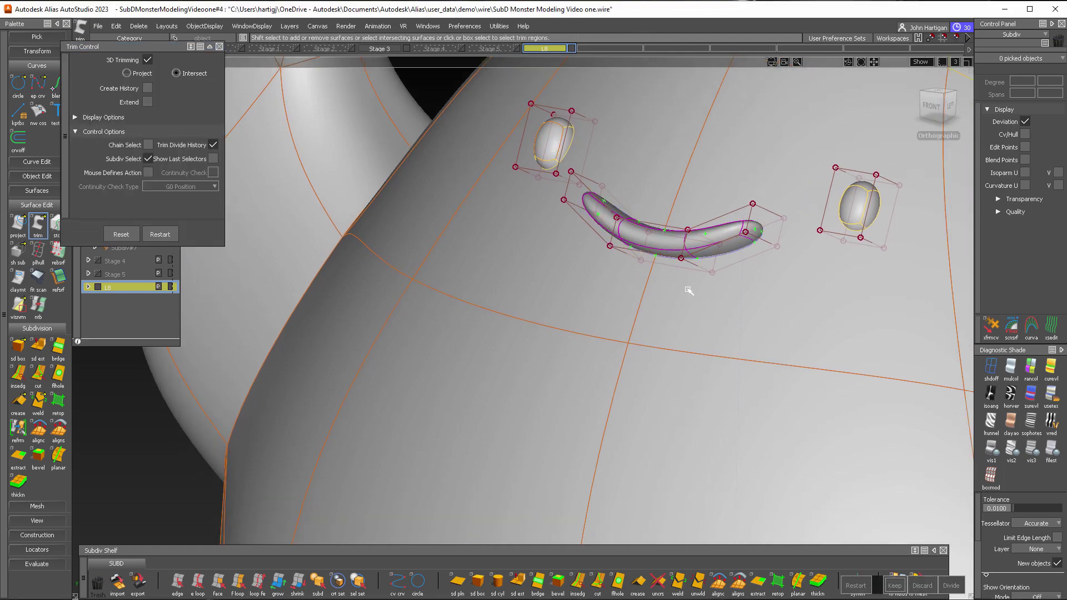
pyautogui.click(665, 241)
pyautogui.press('space')
pyautogui.keyDown('alt'); pyautogui.keyDown('shift'); pyautogui.moveTo(731, 269); pyautogui.dragTo(651, 300, button='right'); pyautogui.keyUp('shift'); pyautogui.keyUp('alt')
pyautogui.keyDown('alt'); pyautogui.keyDown('shift'); pyautogui.moveTo(651, 300); pyautogui.dragTo(528, 318, button='middle'); pyautogui.keyUp('shift'); pyautogui.keyUp('alt')
# Step: Trim the body using both eyes and the mouth as intersecting surfaces, keeping the body region outside them
pyautogui.keyDown('ctrl'); pyautogui.keyDown('shift'); pyautogui.moveTo(636, 361); pyautogui.dragTo(642, 304); pyautogui.keyUp('shift'); pyautogui.keyUp('ctrl')
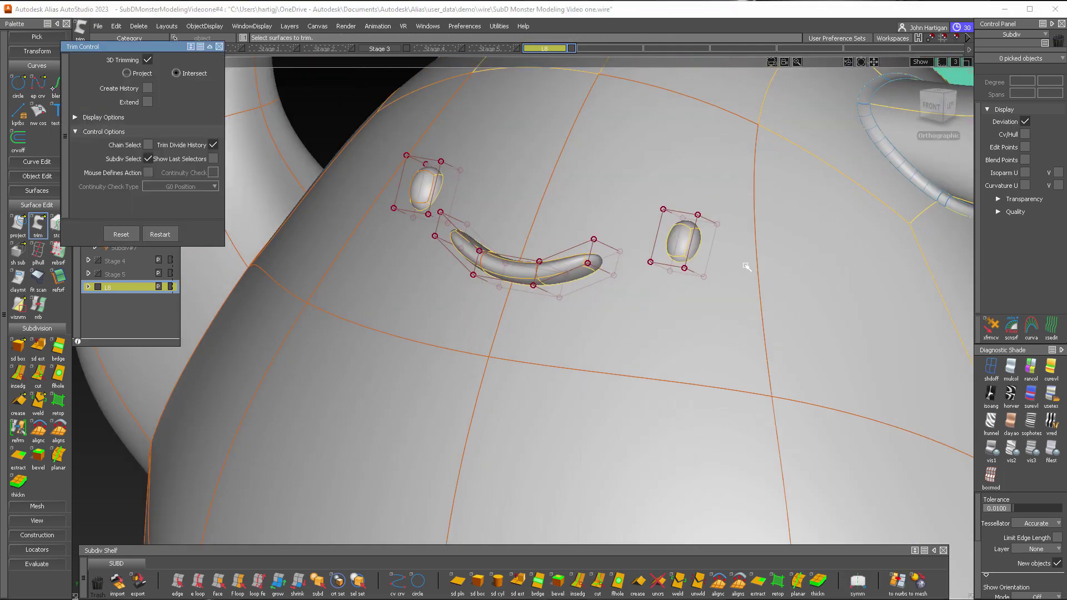
pyautogui.click(716, 320)
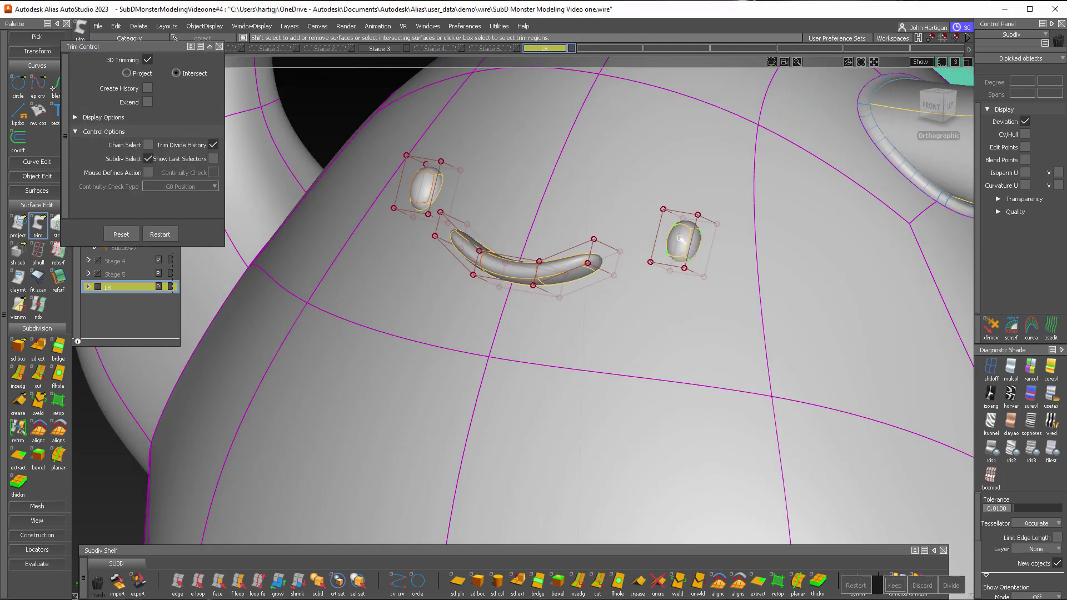
pyautogui.click(551, 271)
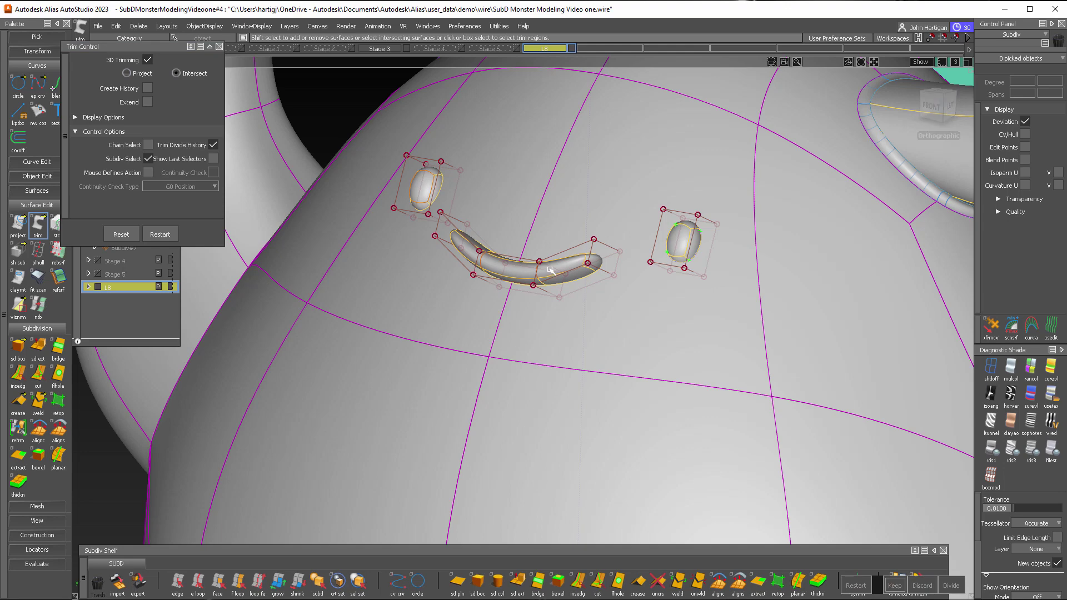
pyautogui.click(430, 185)
pyautogui.click(736, 374)
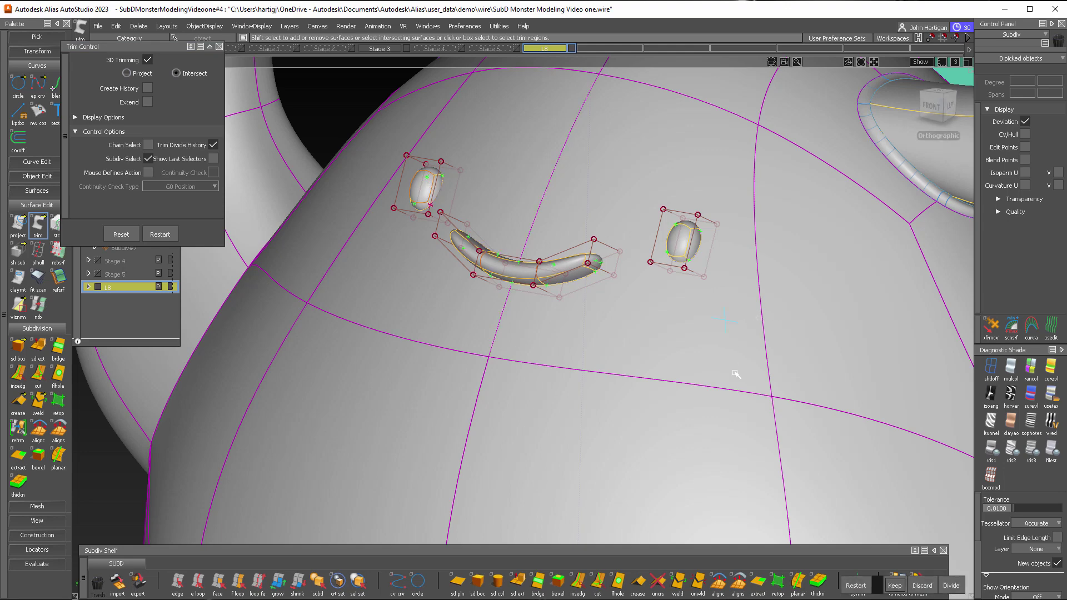
pyautogui.press('space')
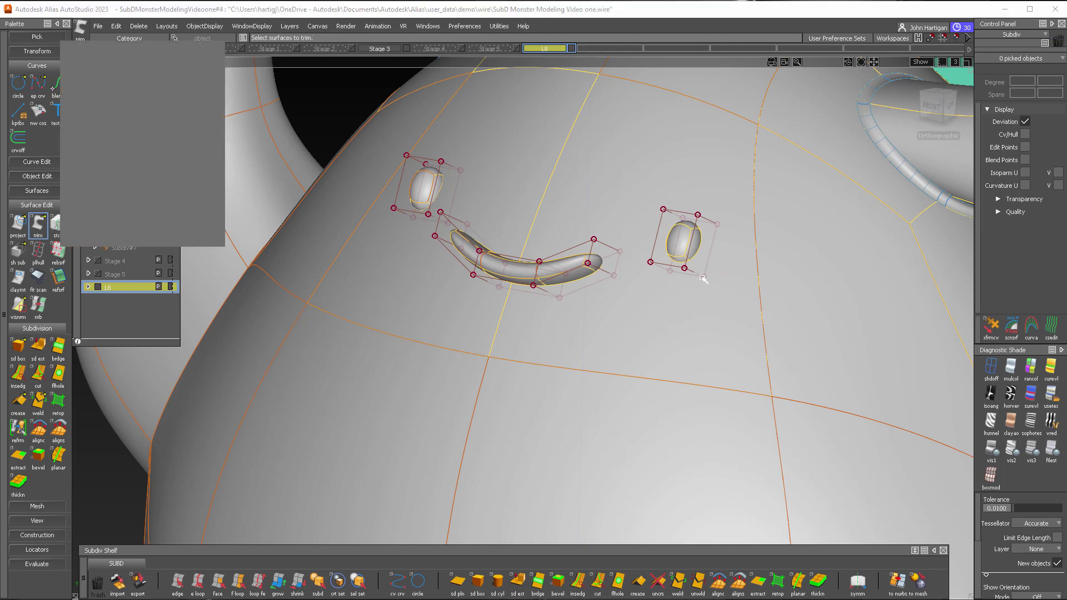
# Step: Pick the eyes, mouth and surrounding body parts, turn off their CV/Hull display, and clear the selection
pyautogui.keyDown('ctrl'); pyautogui.keyDown('shift'); pyautogui.moveTo(695, 275); pyautogui.dragTo(697, 298); pyautogui.keyUp('shift'); pyautogui.keyUp('ctrl')
pyautogui.moveTo(450, 221); pyautogui.dragTo(686, 290)
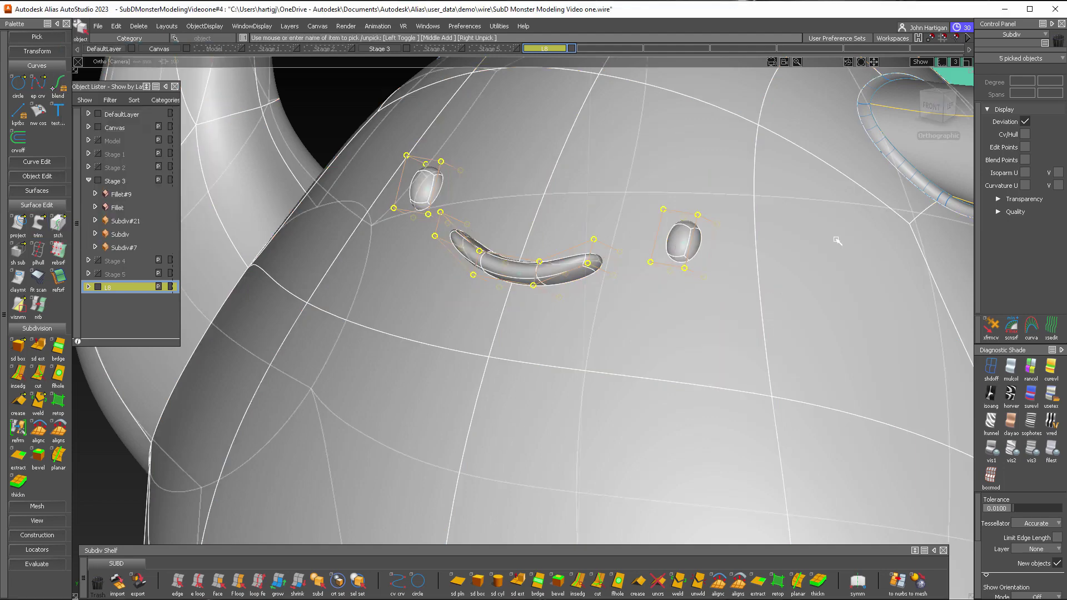
pyautogui.click(1025, 135)
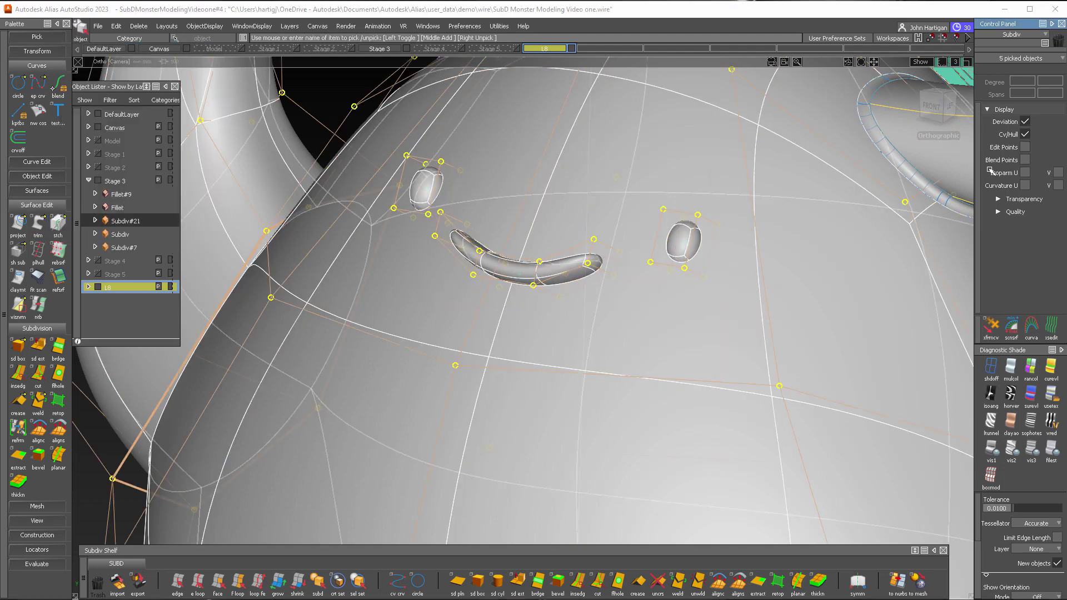
pyautogui.click(1025, 134)
pyautogui.click(644, 383)
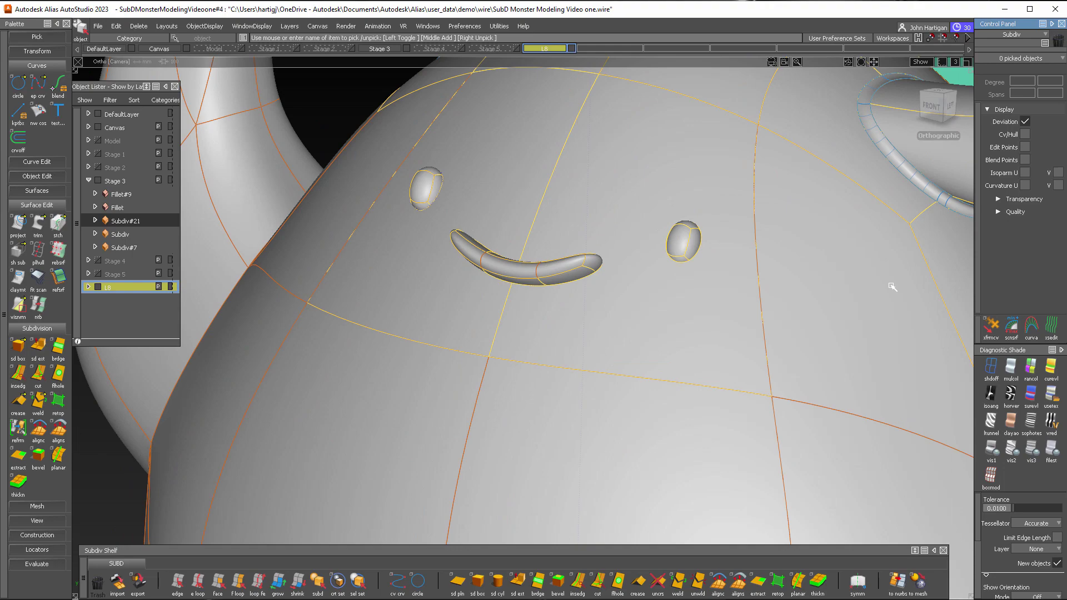
# Step: Hide the model's curves in the window display and view the whole monster in front of the canvas sketch
pyautogui.click(990, 369)
pyautogui.moveTo(639, 308)
pyautogui.keyDown('alt'); pyautogui.keyDown('shift'); pyautogui.mouseDown()
pyautogui.moveTo(365, 305)
pyautogui.moveTo(519, 319)
pyautogui.moveTo(644, 300)
pyautogui.mouseUp(); pyautogui.keyUp('shift'); pyautogui.keyUp('alt')
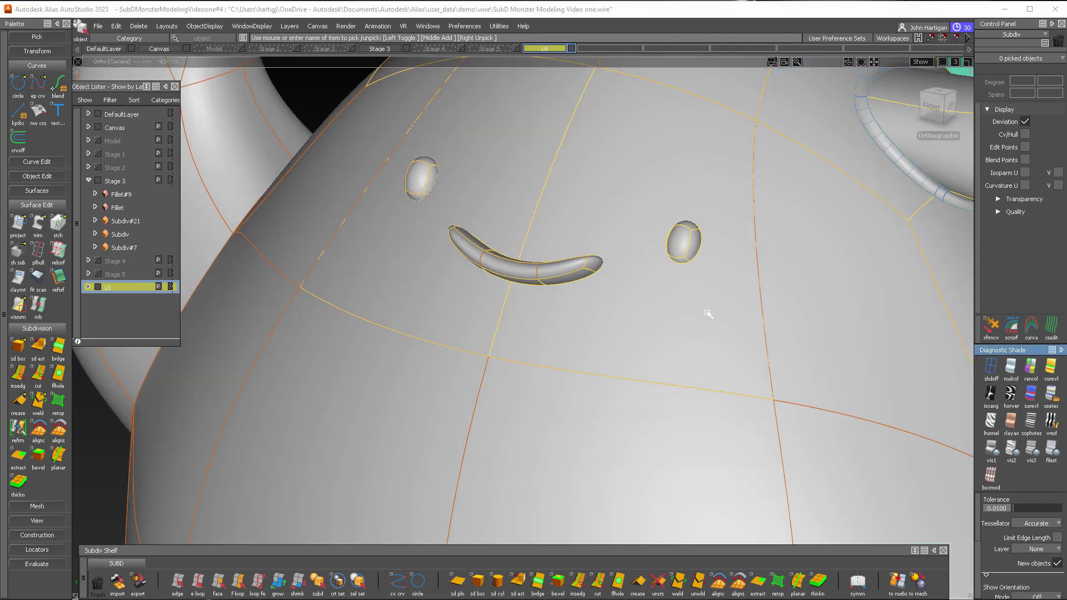
pyautogui.keyDown('ctrl'); pyautogui.keyDown('shift'); pyautogui.moveTo(715, 326); pyautogui.dragTo(679, 312, button='right'); pyautogui.keyUp('shift'); pyautogui.keyUp('ctrl')
pyautogui.keyDown('alt'); pyautogui.keyDown('shift'); pyautogui.moveTo(691, 255); pyautogui.dragTo(695, 351, button='right'); pyautogui.keyUp('shift'); pyautogui.keyUp('alt')
pyautogui.keyDown('alt'); pyautogui.keyDown('shift'); pyautogui.moveTo(678, 391); pyautogui.dragTo(661, 331, button='middle'); pyautogui.keyUp('shift'); pyautogui.keyUp('alt')
pyautogui.keyDown('alt'); pyautogui.keyDown('shift'); pyautogui.moveTo(661, 331); pyautogui.dragTo(560, 372); pyautogui.keyUp('shift'); pyautogui.keyUp('alt')
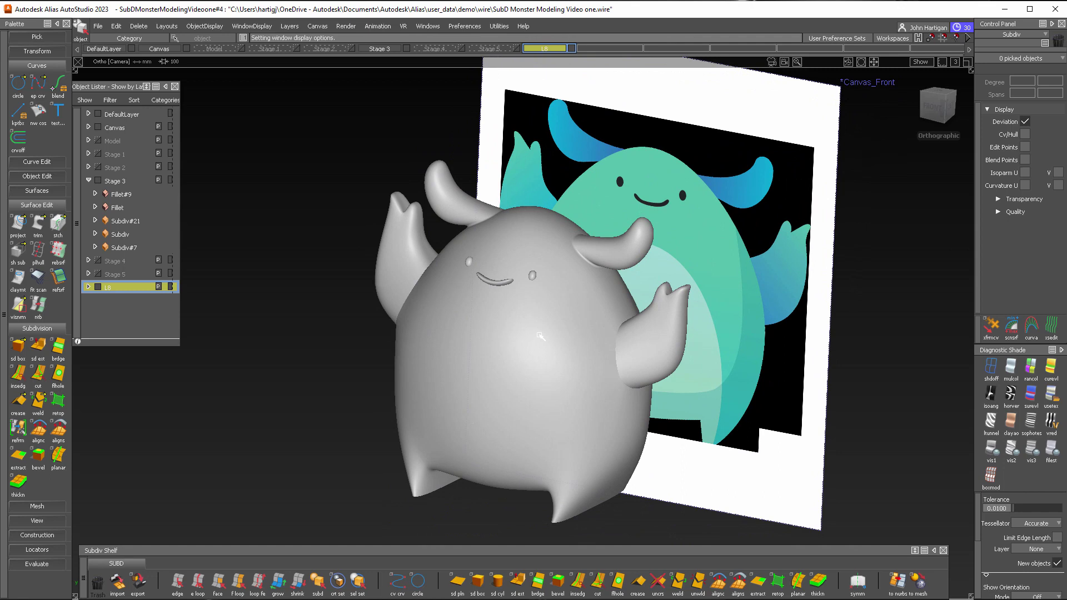